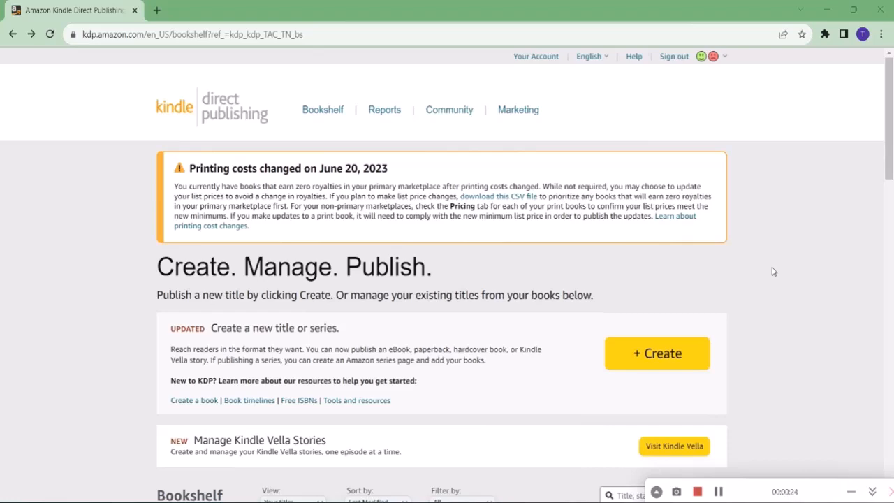
- Look through the bookshelf and continue setup of the Inspiration 103 Handbook paperback draft
scroll(660, 269, "down", 2)
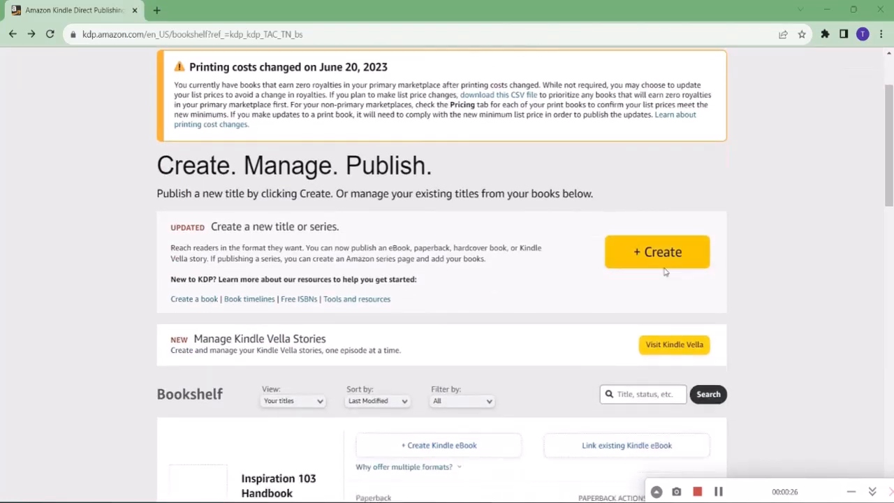
scroll(667, 272, "down", 7)
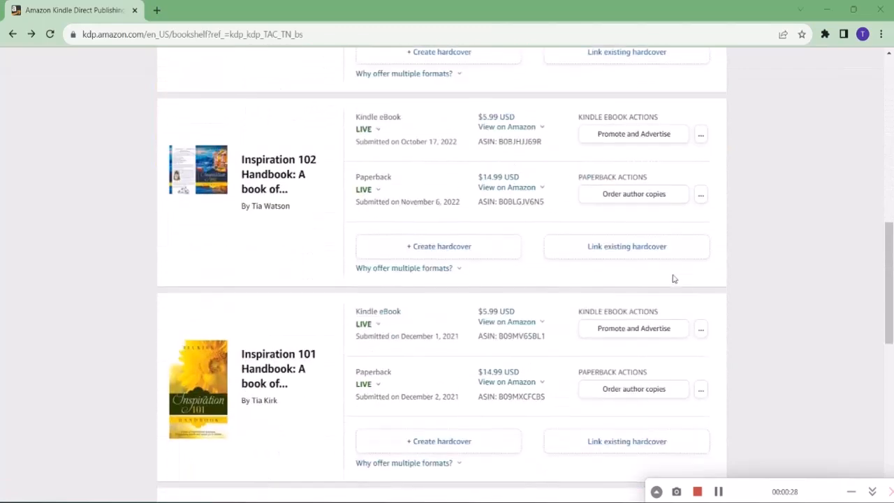
scroll(673, 278, "down", 5)
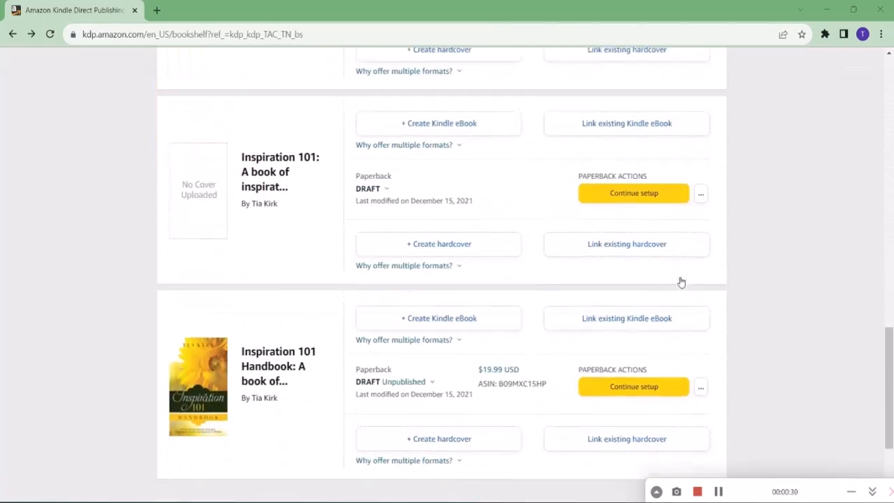
scroll(681, 281, "down", 2)
scroll(682, 282, "up", 4)
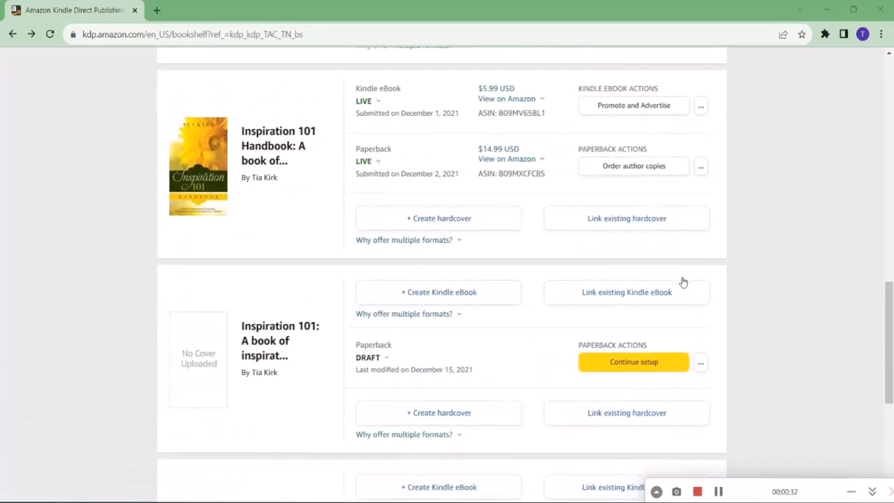
scroll(682, 281, "up", 8)
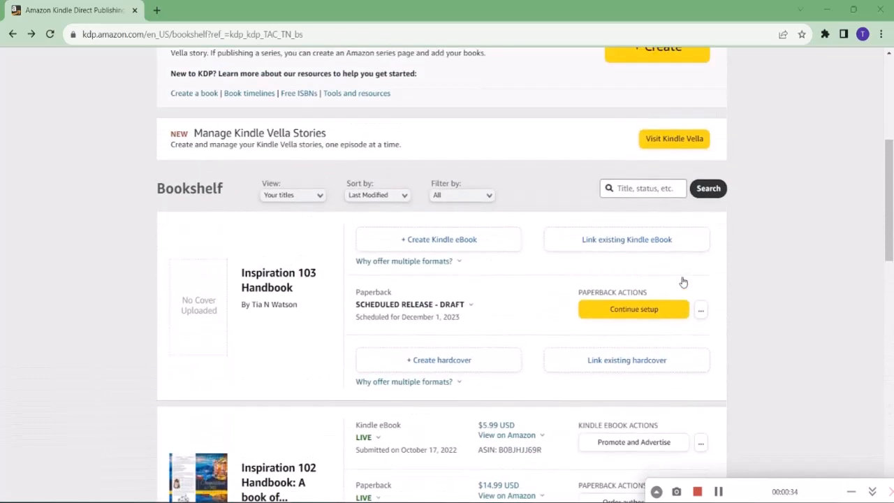
scroll(683, 281, "up", 5)
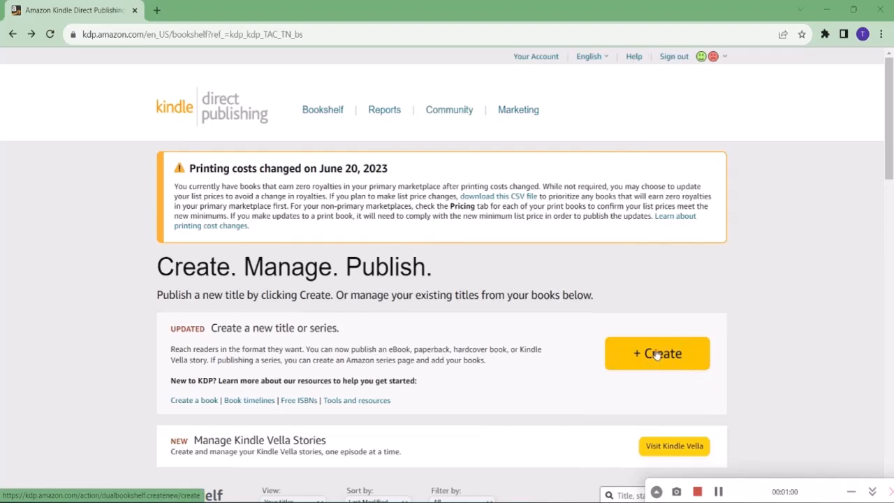
scroll(660, 350, "down", 4)
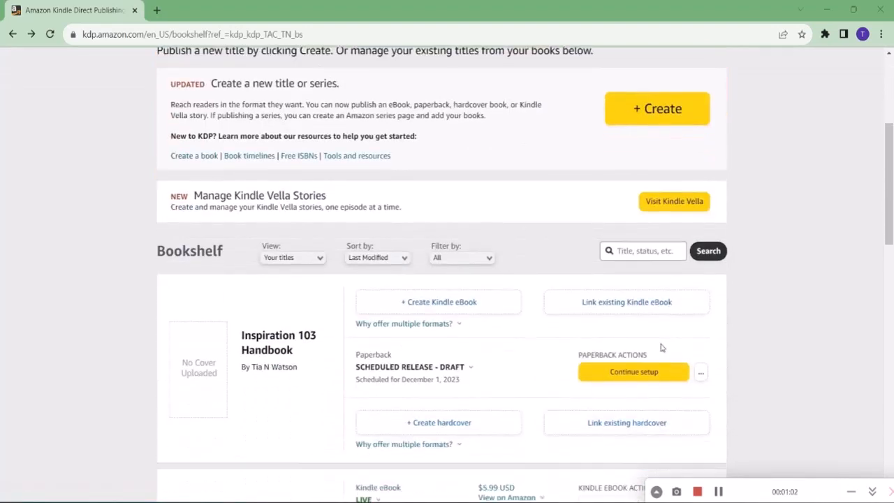
left_click(650, 370)
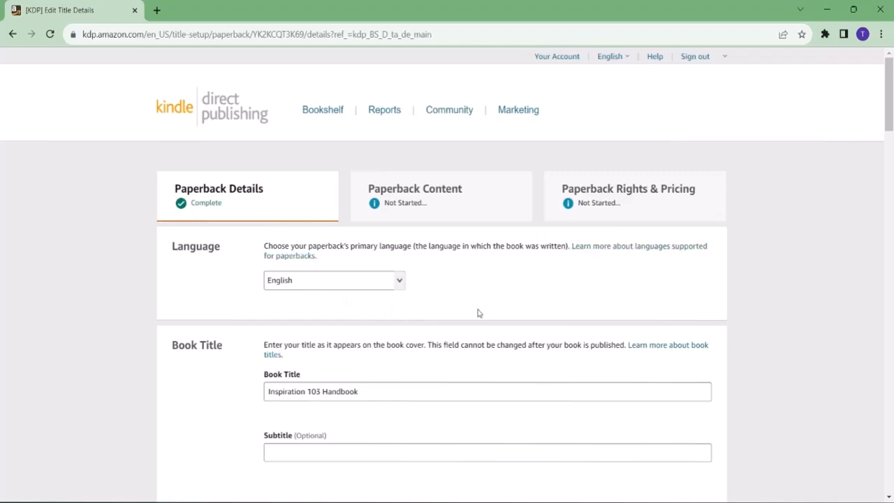
- Review the paperback details from language and book title through contributors, description, publishing rights and primary audience
scroll(464, 298, "down", 2)
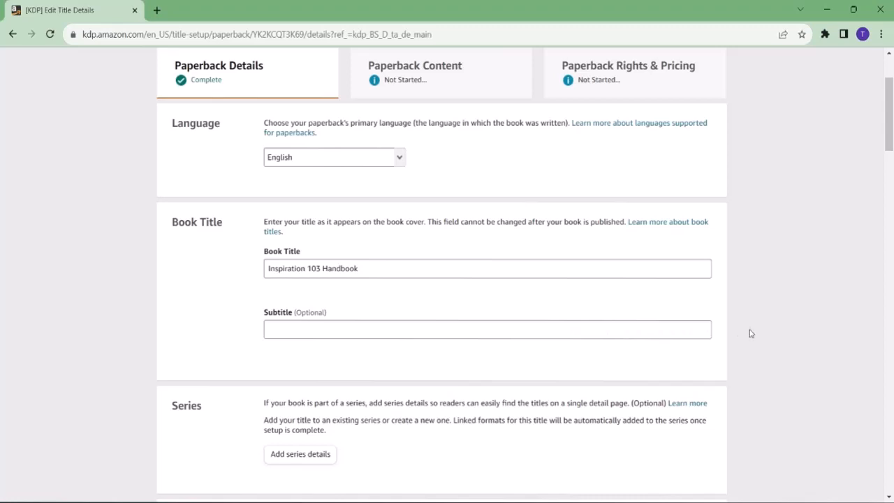
scroll(748, 328, "down", 3)
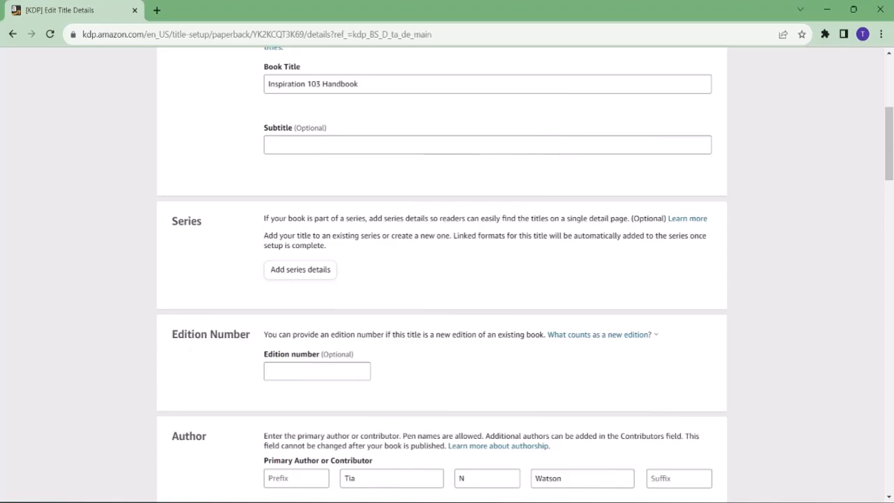
scroll(210, 333, "down", 3)
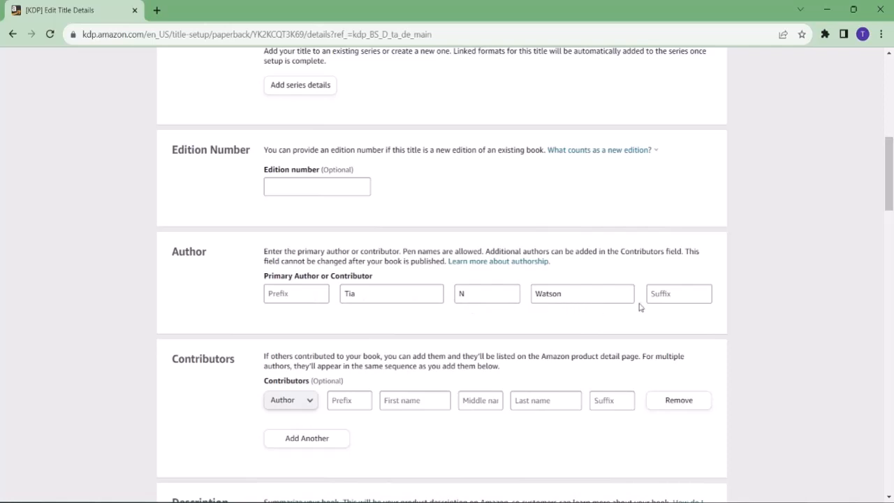
scroll(692, 295, "down", 2)
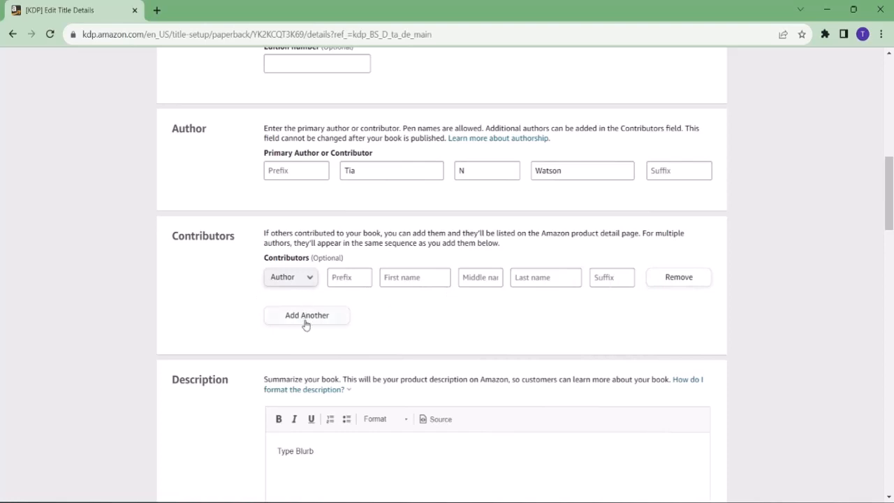
scroll(309, 321, "down", 2)
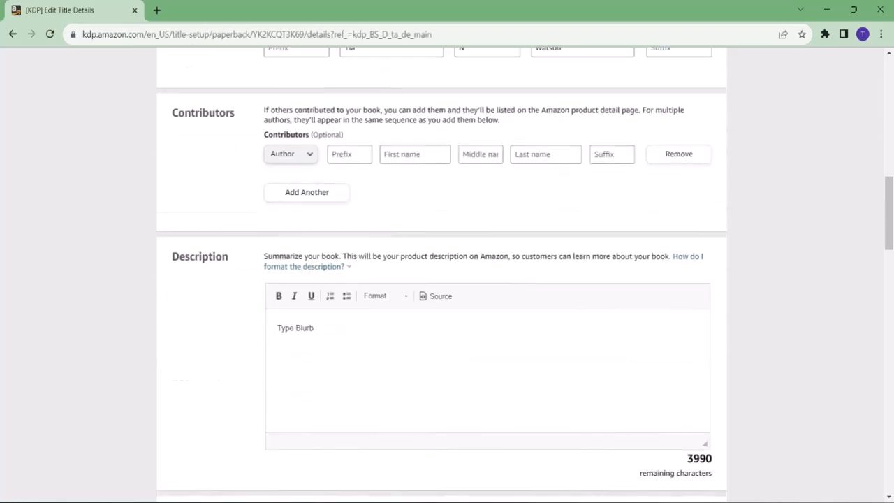
scroll(299, 315, "down", 2)
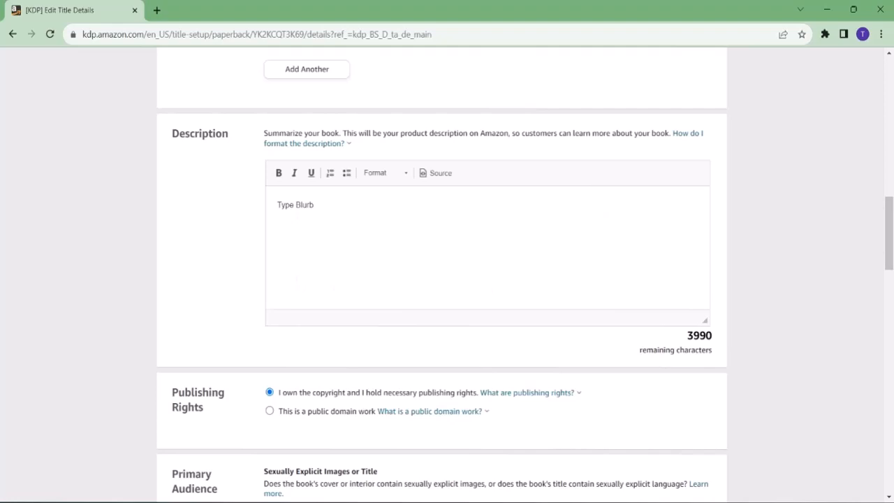
scroll(645, 257, "down", 3)
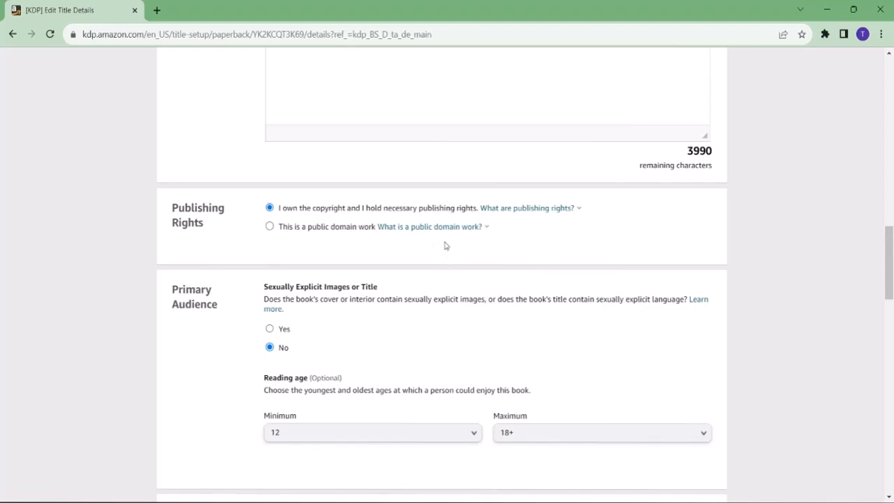
left_click(468, 226)
left_click(472, 222)
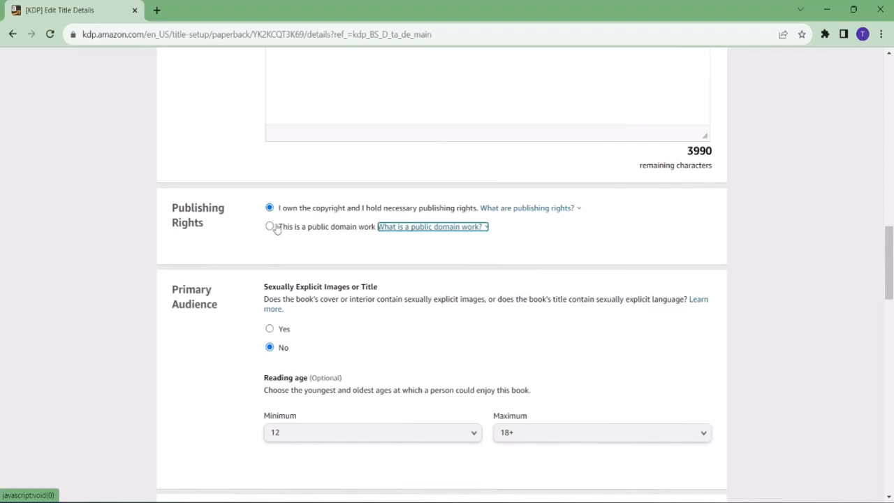
scroll(296, 277, "down", 3)
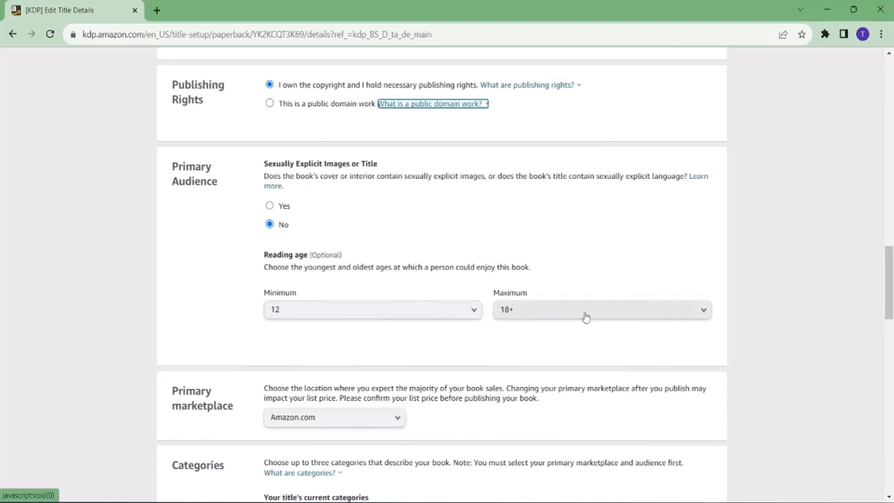
- View the available primary marketplace options and leave the list without choosing a different one
scroll(585, 311, "down", 3)
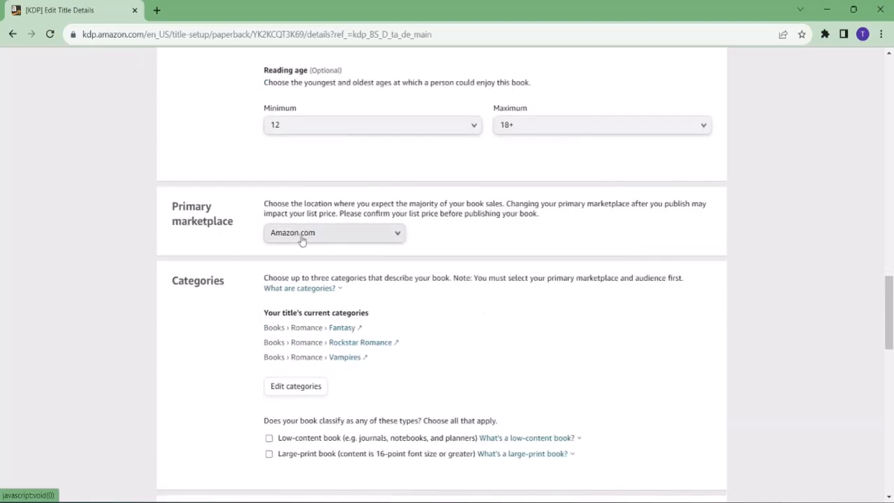
left_click(395, 237)
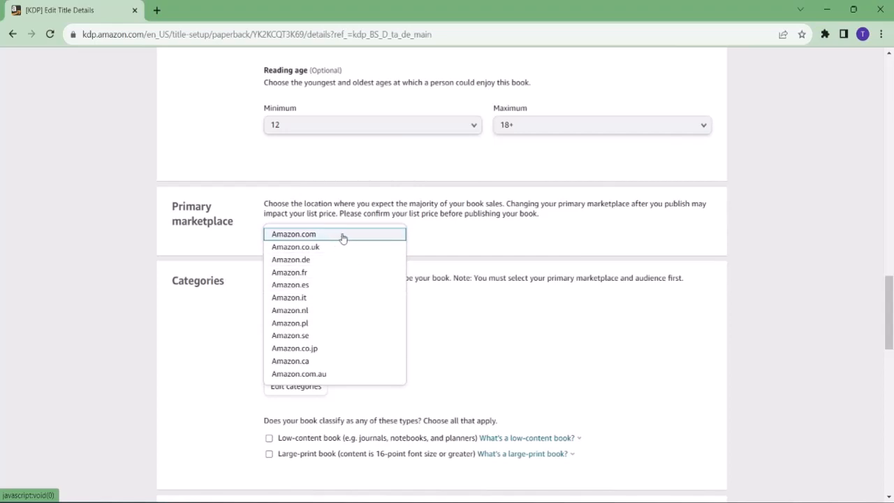
left_click(473, 237)
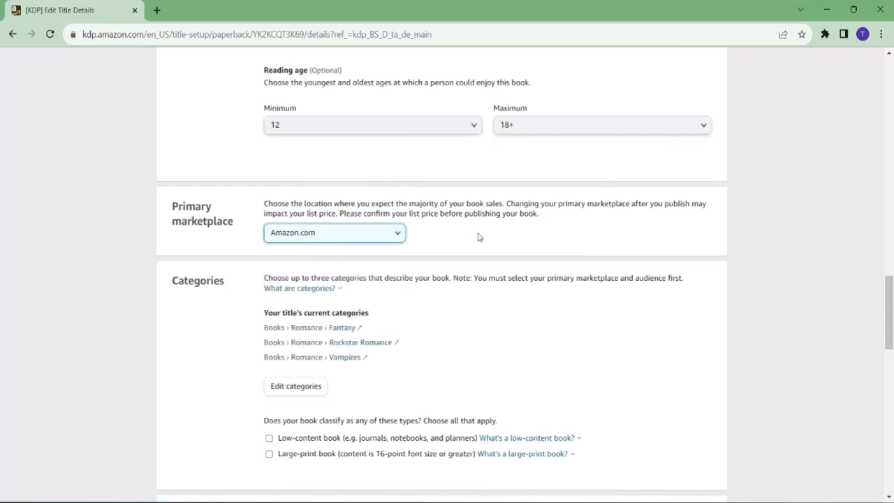
- Open the book's categories for editing and clear the Fantasy, Rockstar Romance and Vampires placements
scroll(477, 239, "down", 1)
scroll(479, 241, "down", 1)
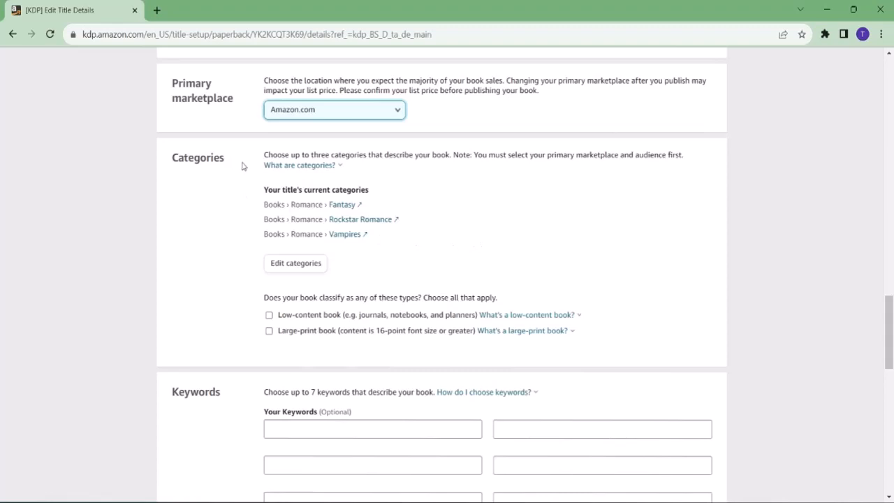
left_click(272, 168)
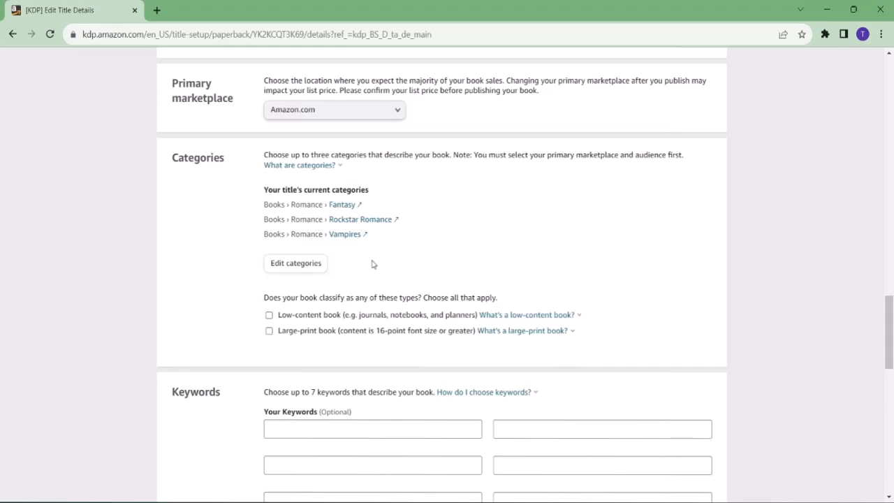
left_click(292, 270)
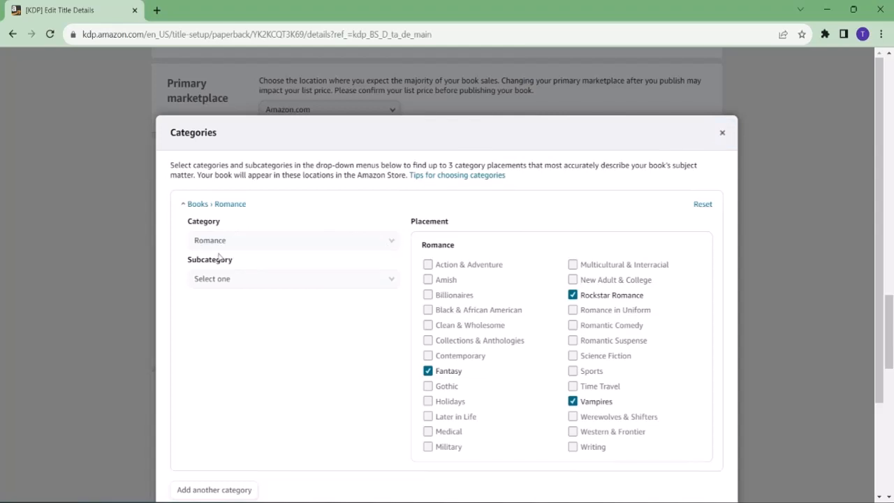
left_click(428, 371)
left_click(572, 295)
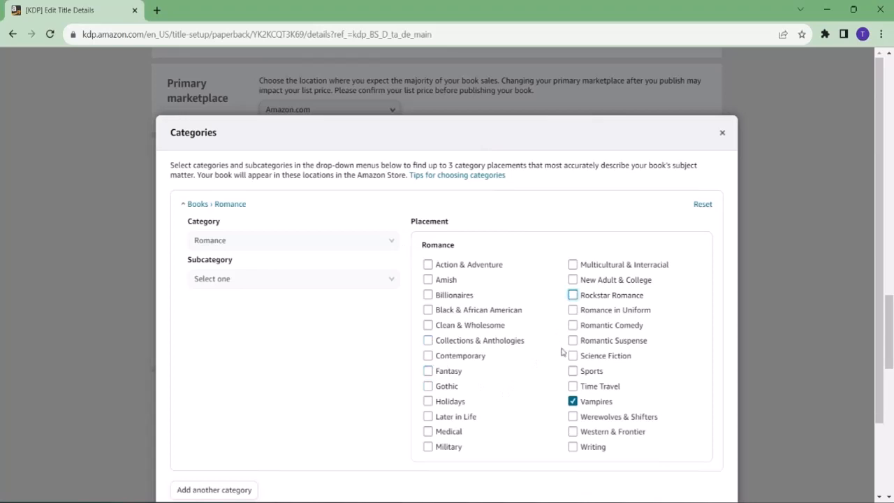
left_click(572, 401)
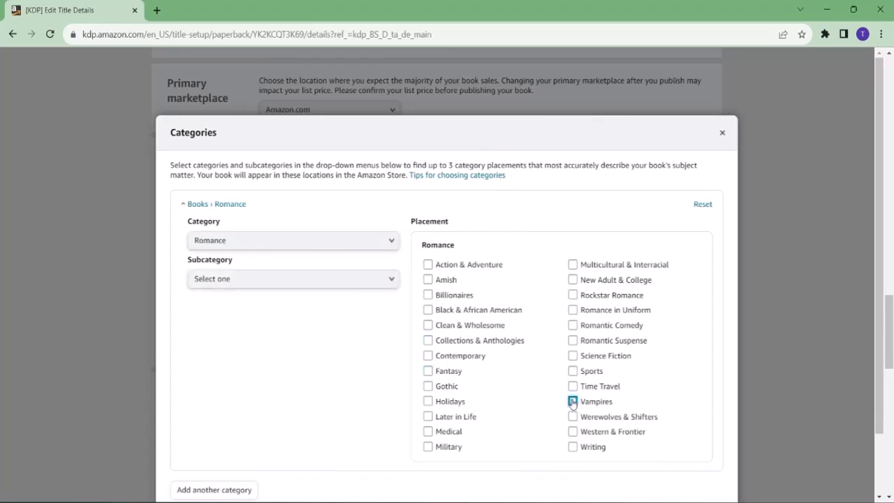
- Change the book's category from Romance to Parenting & Relationships
left_click(391, 241)
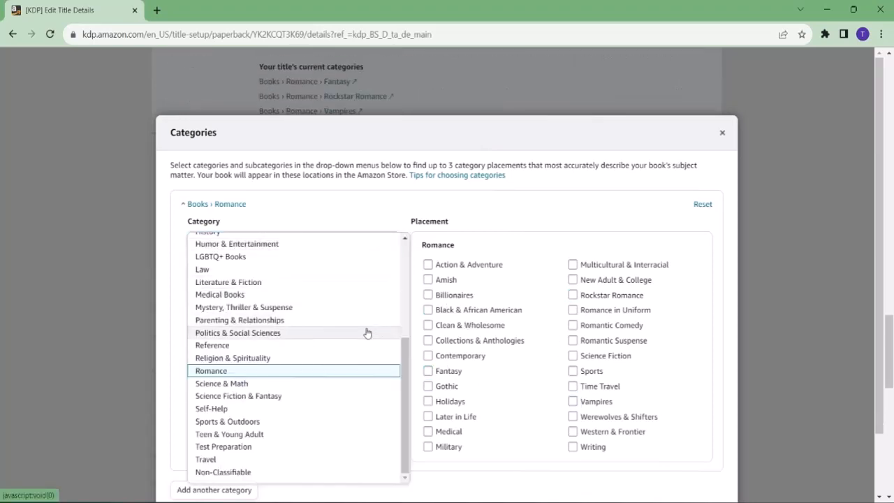
scroll(360, 330, "up", 1)
mouse_move(407, 402)
left_mouse_down()
mouse_move(412, 312)
mouse_move(411, 412)
left_mouse_up()
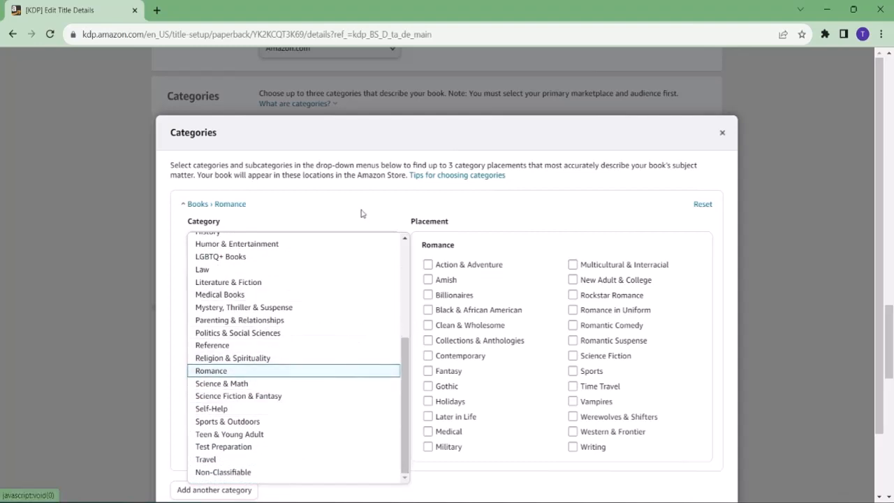
left_click(282, 320)
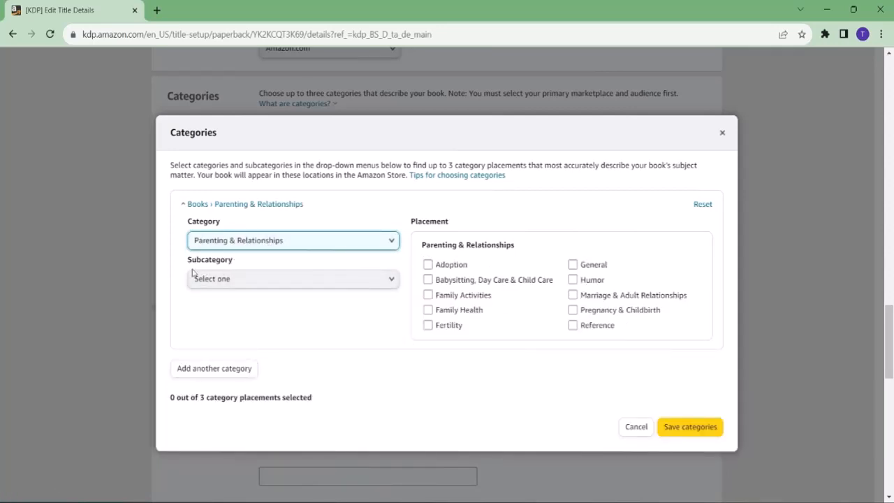
- Select the Family Activities, Adoption and Pregnancy & Childbirth placements and save the categories
left_click(390, 280)
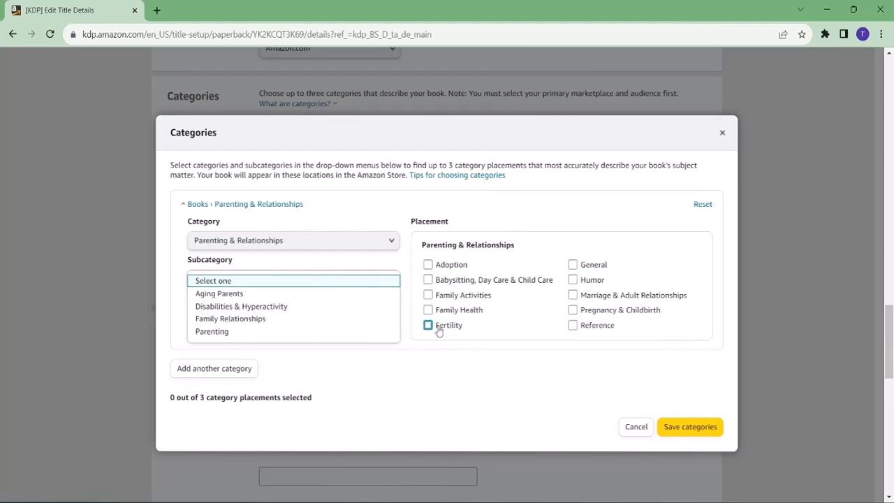
left_click(428, 296)
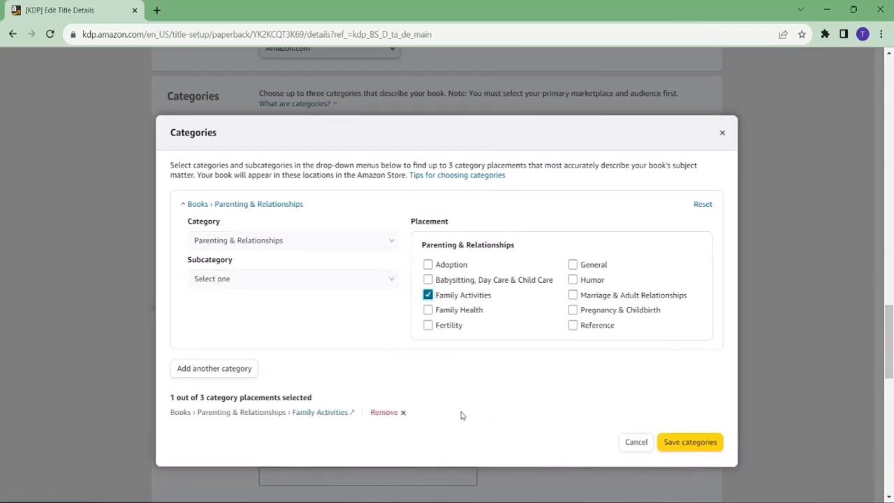
scroll(433, 391, "down", 1)
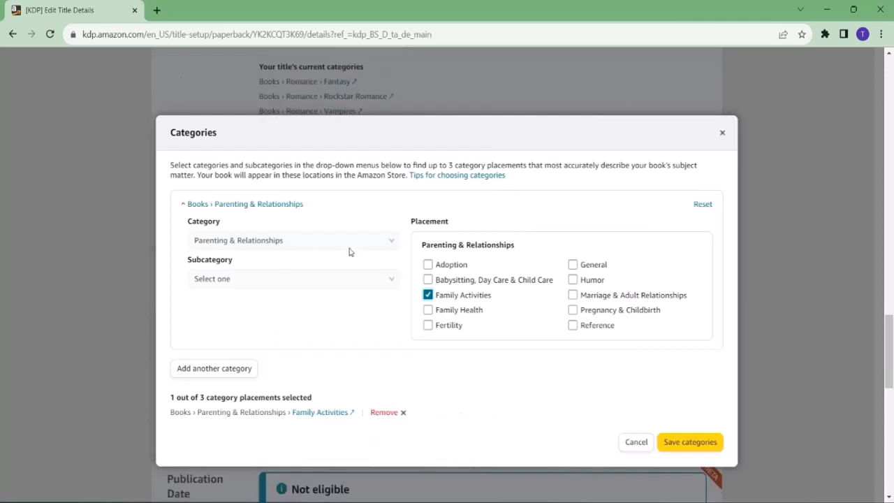
left_click(427, 263)
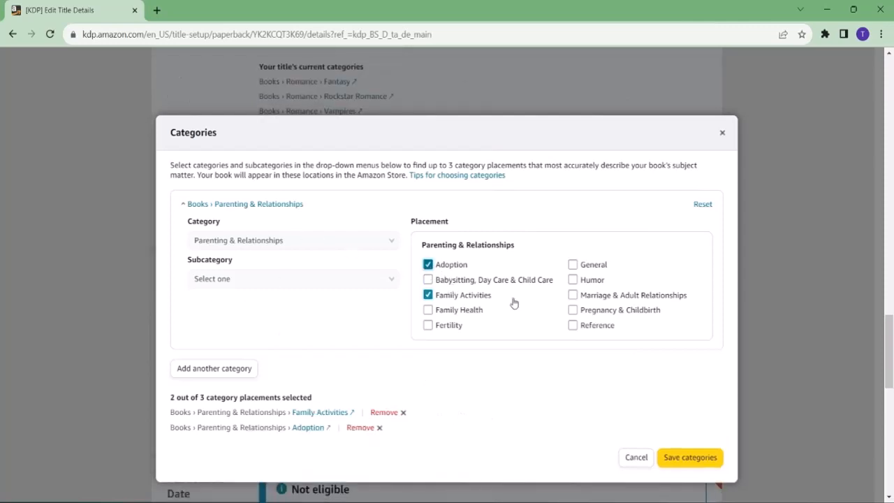
left_click(572, 310)
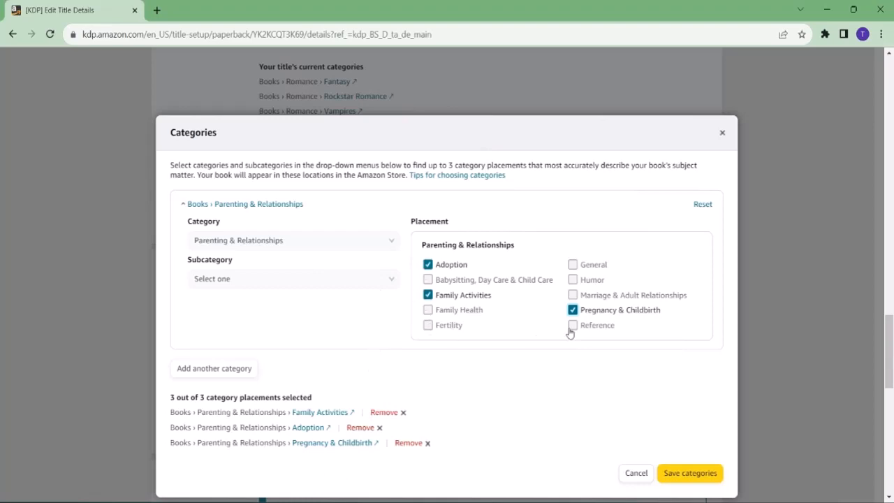
left_click(682, 474)
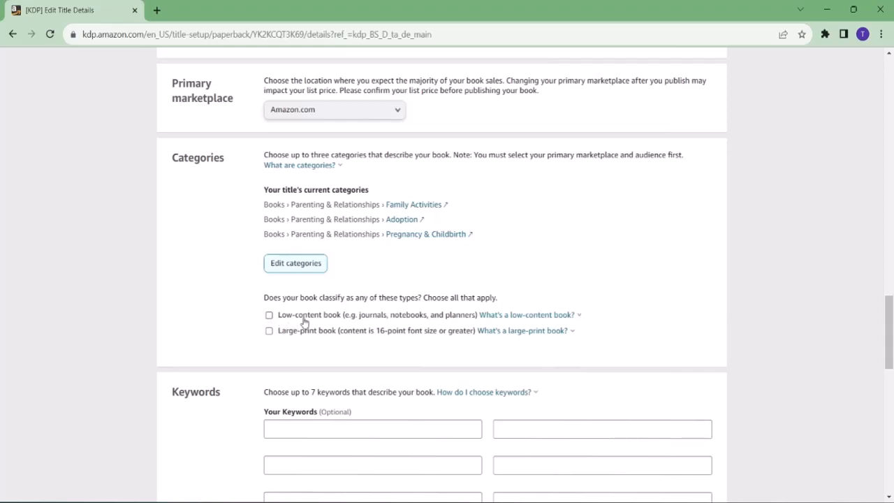
- Examine the low-content and large-print options and the seven optional keyword fields, leaving them all blank
scroll(341, 317, "down", 1)
scroll(341, 318, "down", 1)
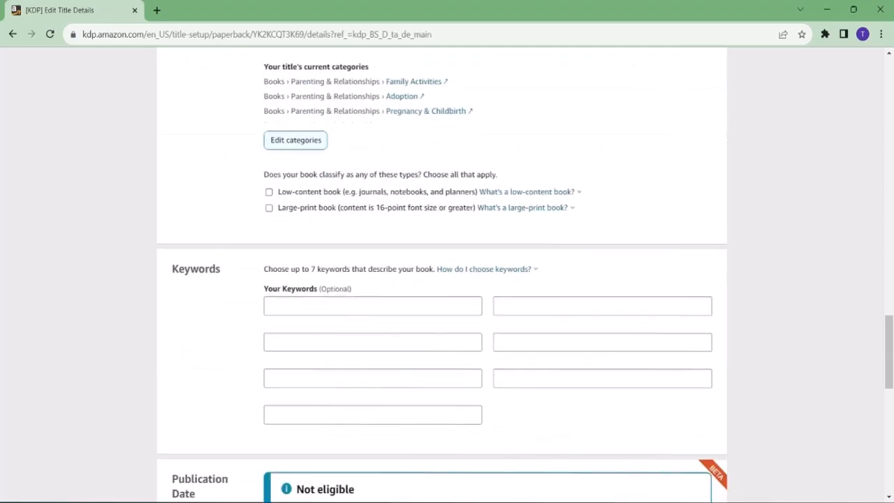
scroll(341, 317, "down", 2)
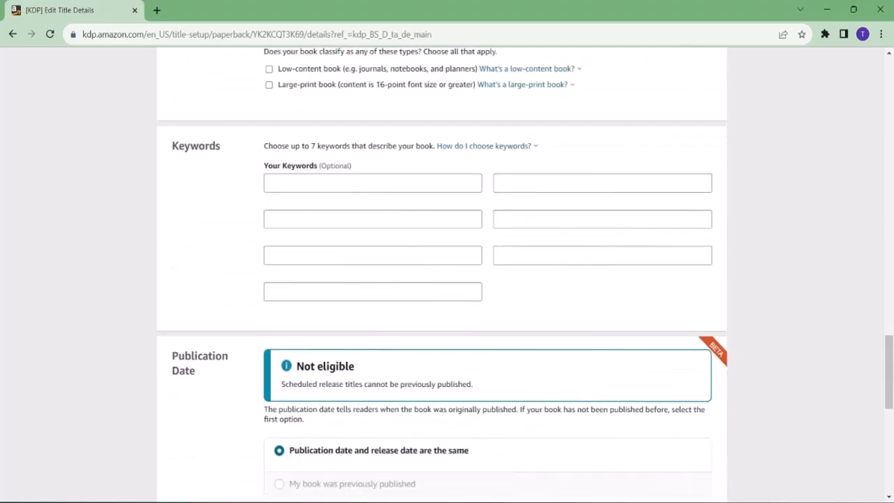
scroll(273, 281, "up", 4)
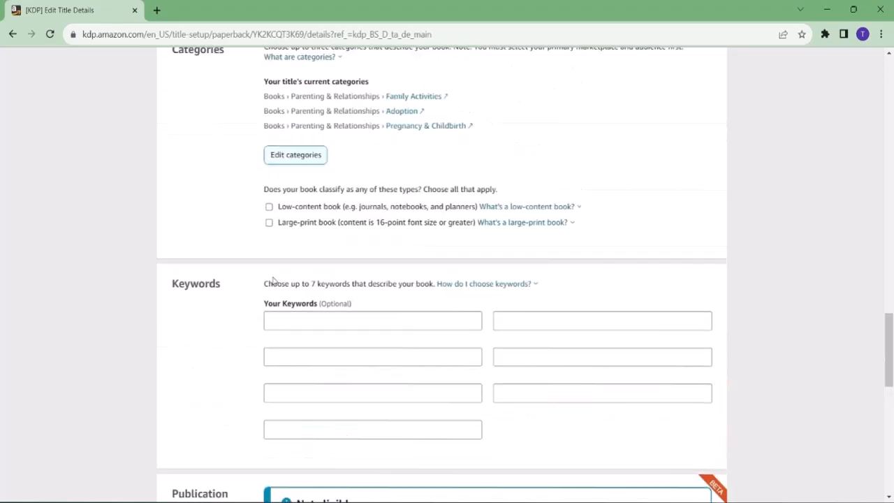
scroll(238, 307, "down", 4)
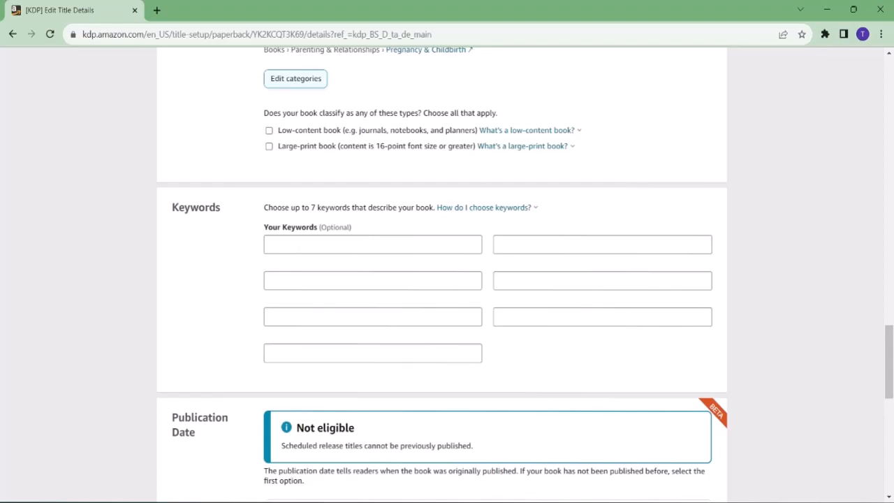
left_click(300, 245)
left_click(309, 282)
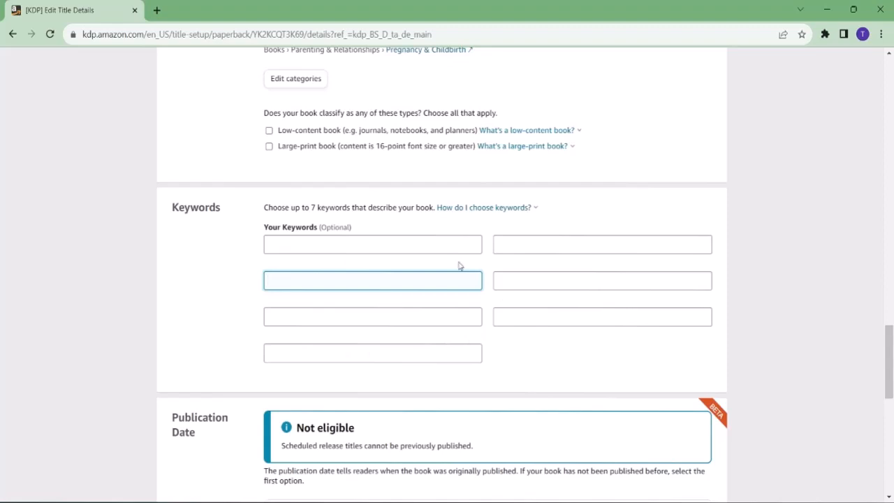
mouse_move(514, 213)
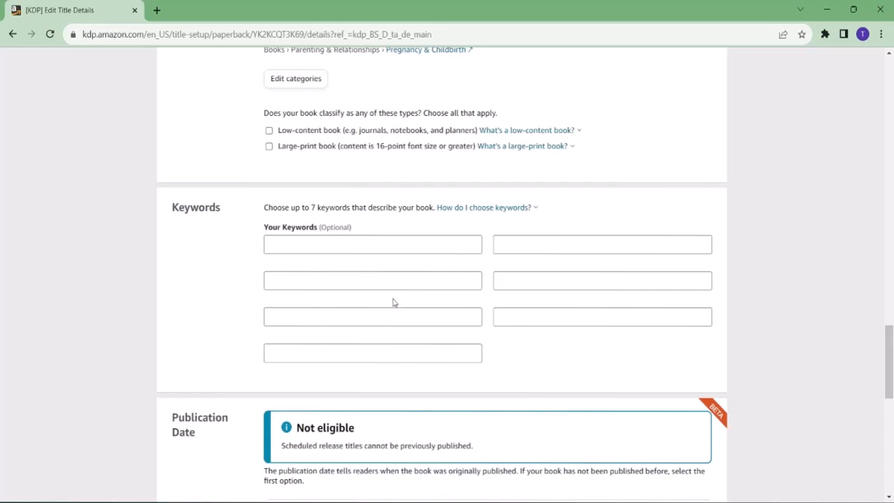
- Review the publication and scheduled release date settings, then save the paperback details and continue to the content page
scroll(407, 302, "down", 2)
scroll(408, 302, "down", 2)
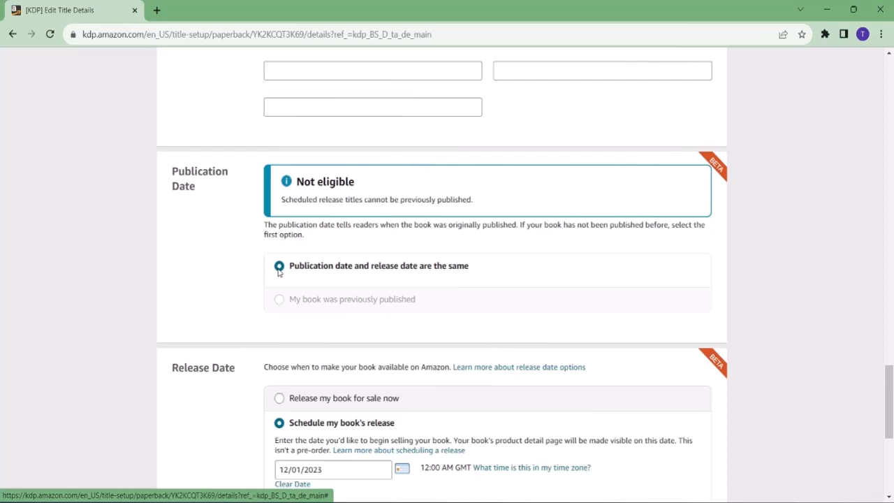
scroll(278, 272, "down", 3)
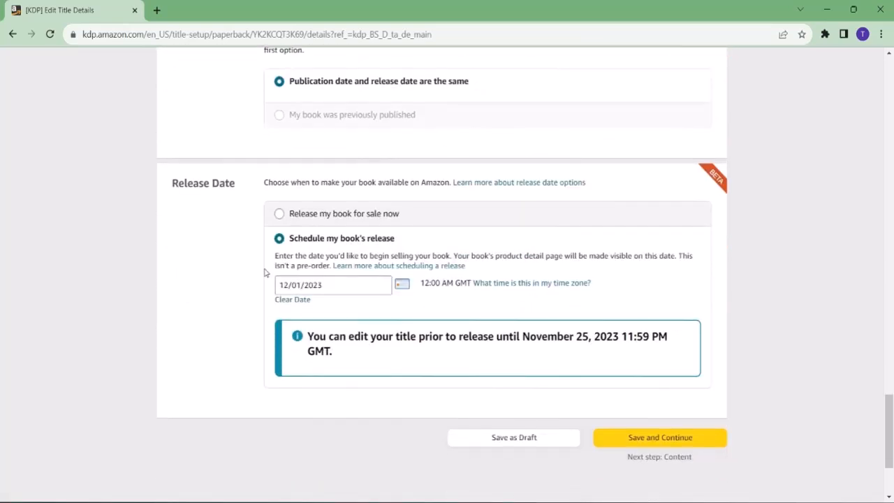
scroll(265, 273, "down", 1)
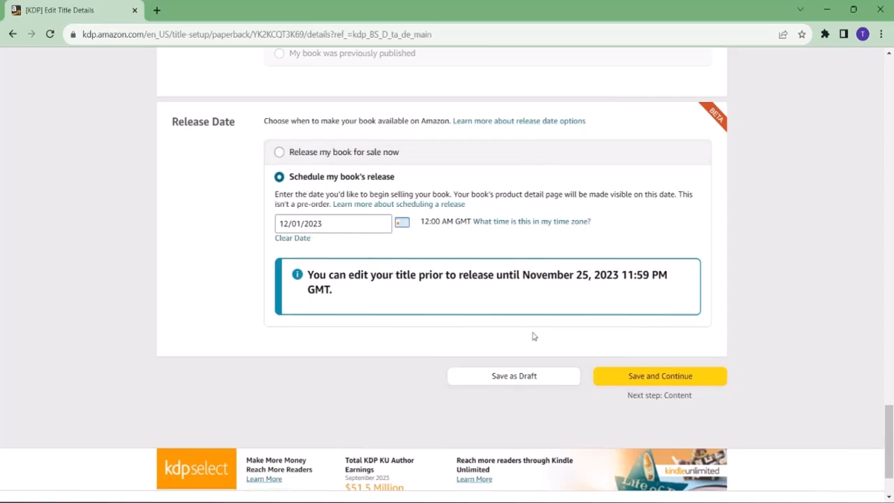
left_click(670, 377)
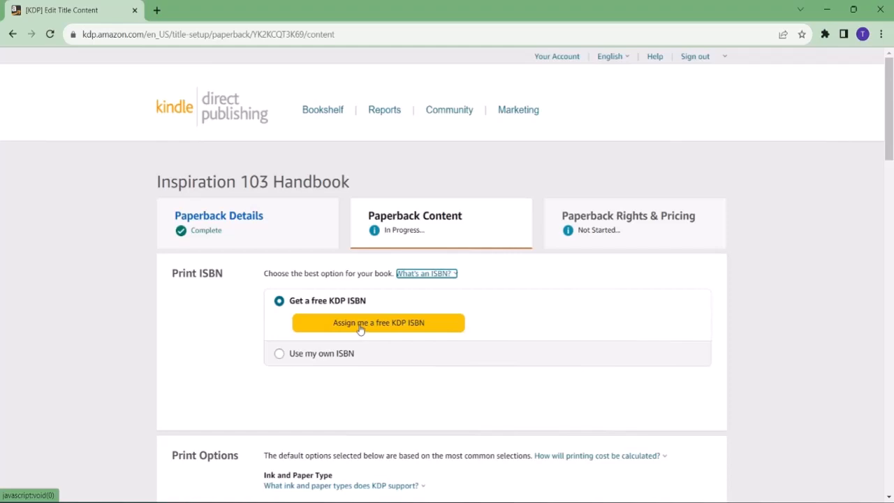
- Review the ISBN and print options and view the available trim sizes, keeping 6 x 9 in
scroll(360, 330, "down", 4)
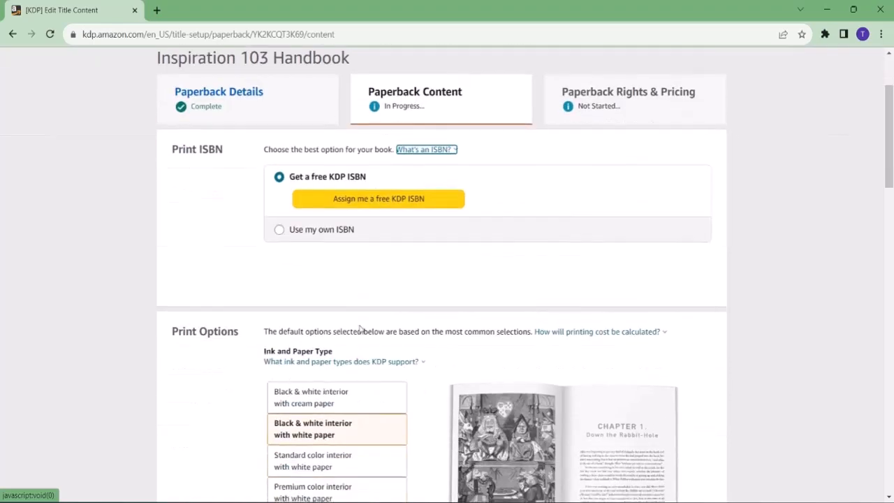
scroll(356, 331, "down", 1)
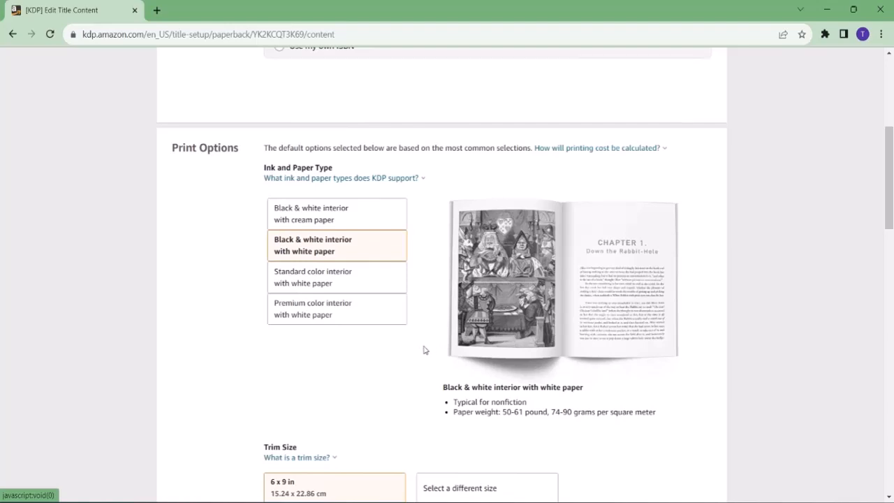
scroll(423, 300, "down", 4)
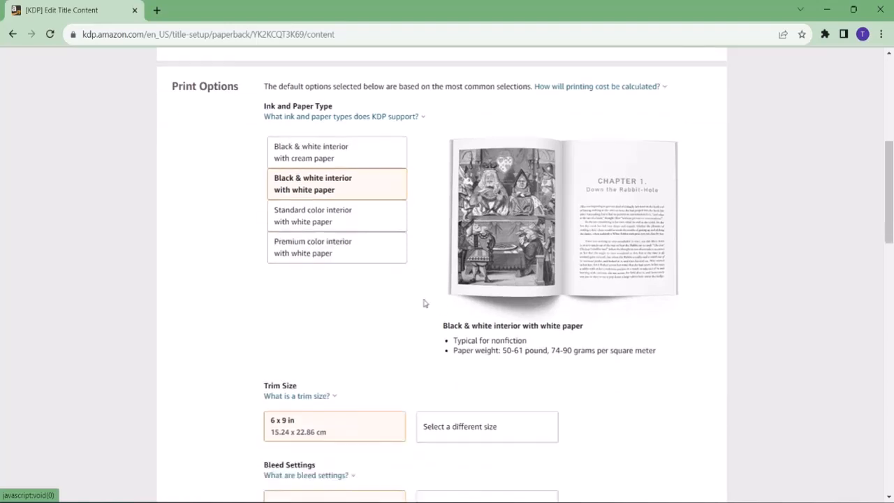
scroll(405, 306, "down", 1)
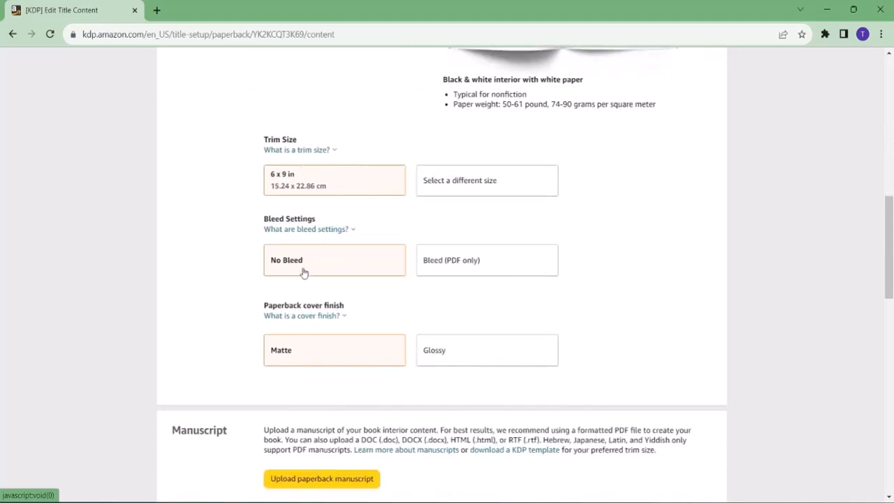
mouse_move(290, 153)
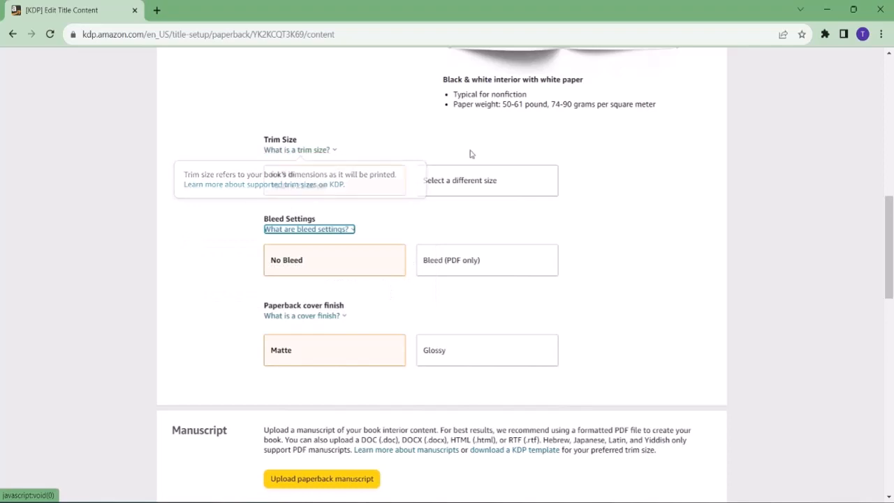
left_click(383, 184)
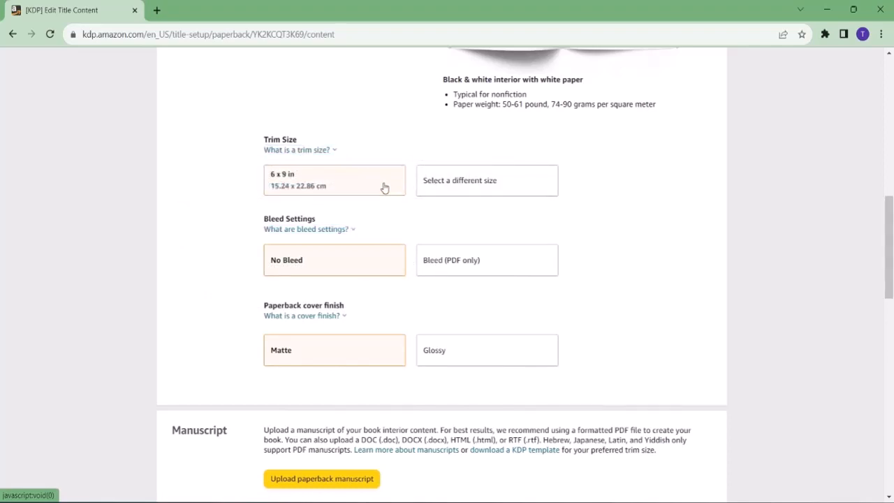
left_click(481, 181)
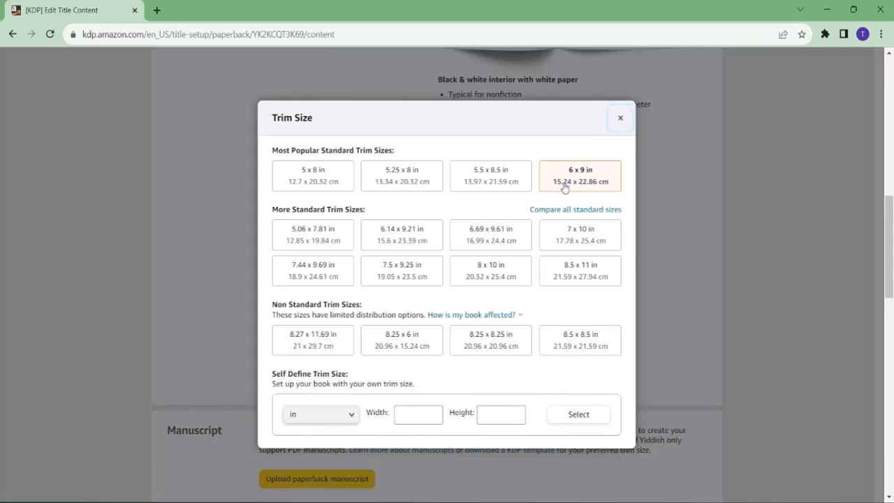
left_click(619, 120)
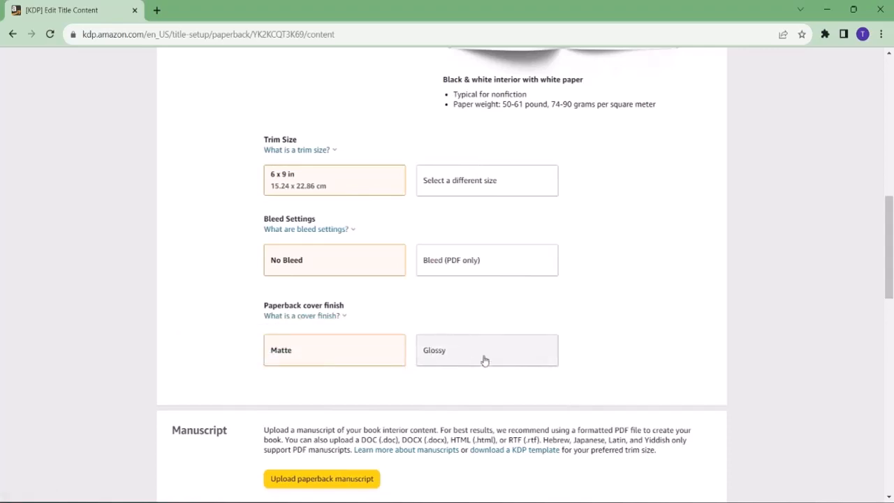
- Examine the manuscript upload section and the book cover choices between Cover Creator and a print-ready PDF
scroll(485, 360, "down", 5)
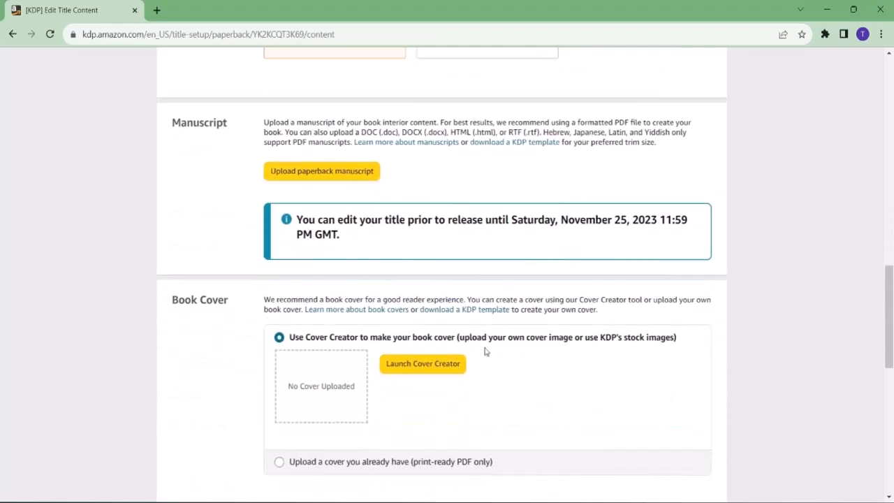
scroll(475, 265, "down", 1)
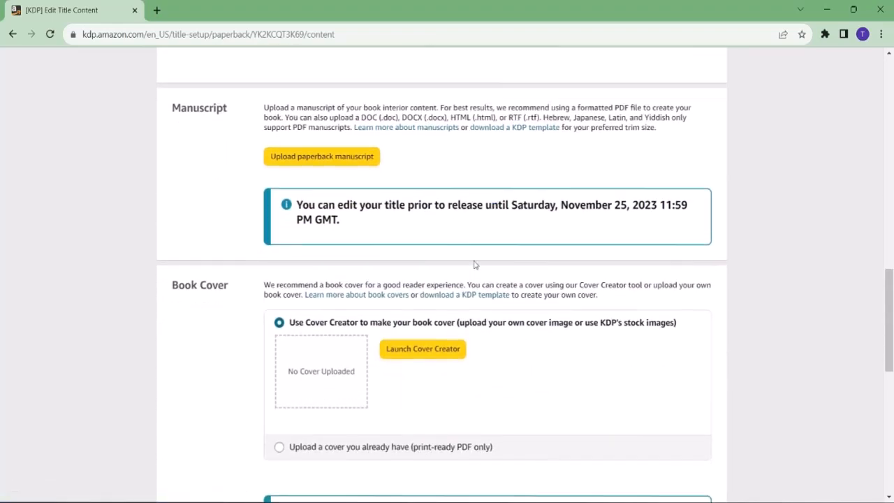
scroll(475, 265, "down", 1)
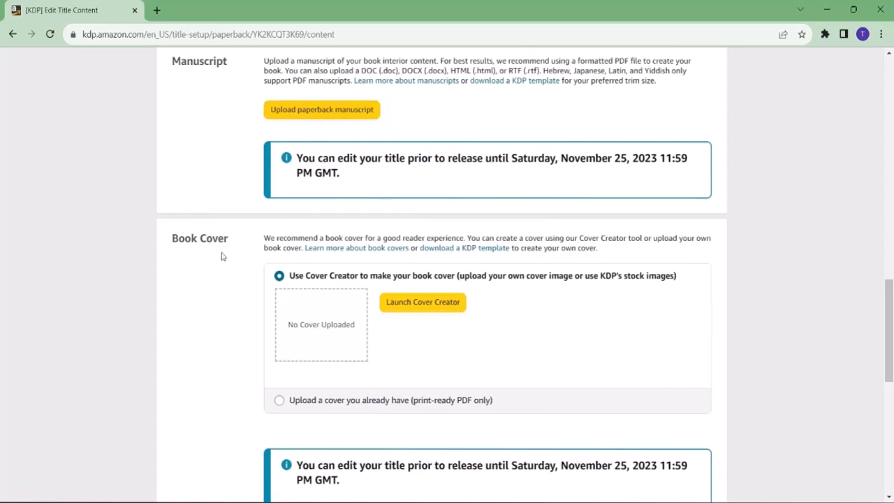
scroll(223, 253, "down", 1)
scroll(225, 252, "down", 1)
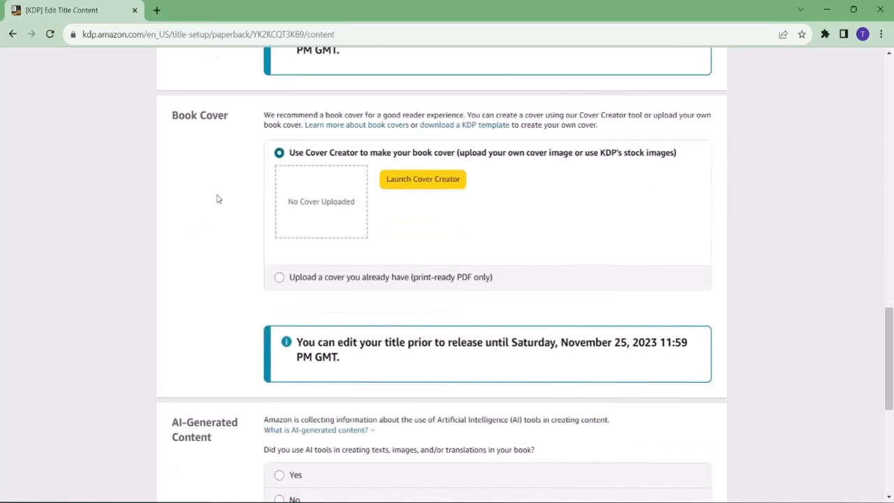
scroll(222, 210, "up", 3)
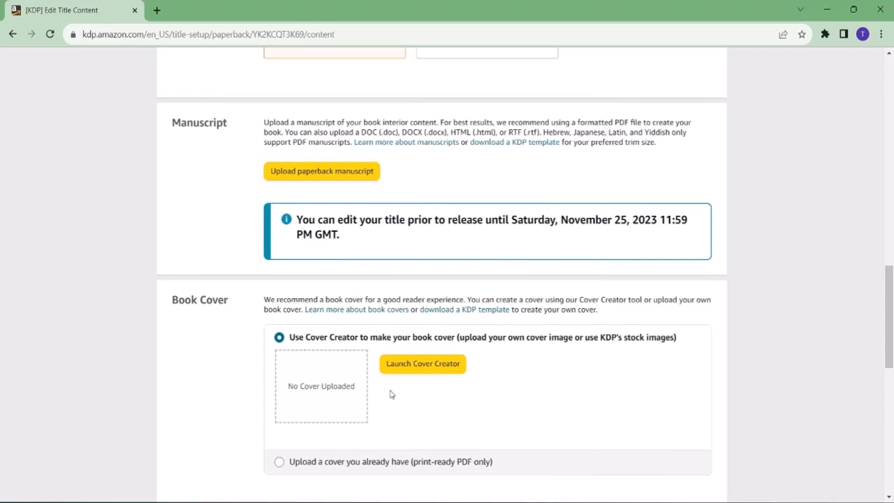
scroll(443, 387, "down", 4)
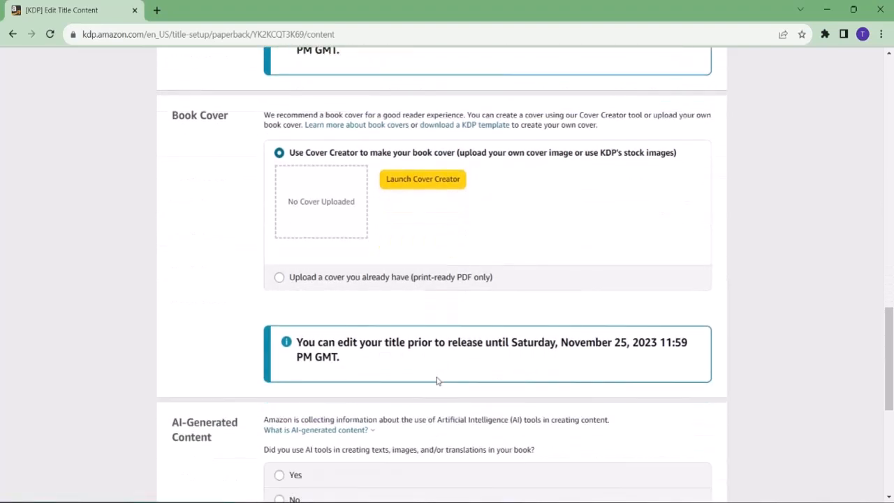
- Answer No to using AI tools in the book's content and try to save and continue to pricing
scroll(427, 377, "down", 1)
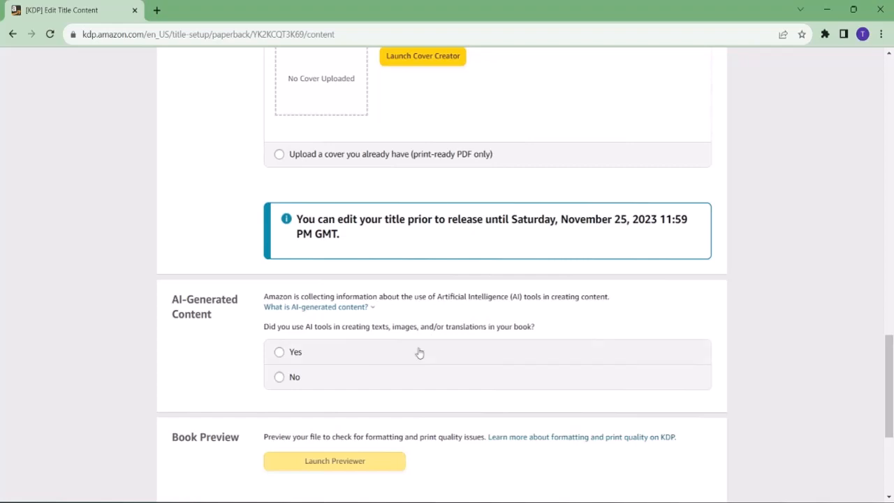
left_click(280, 378)
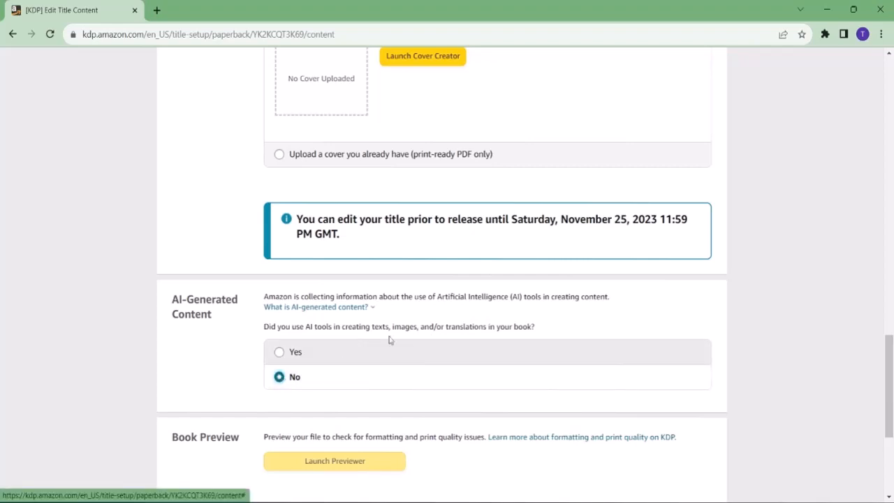
scroll(389, 339, "down", 2)
scroll(475, 325, "down", 1)
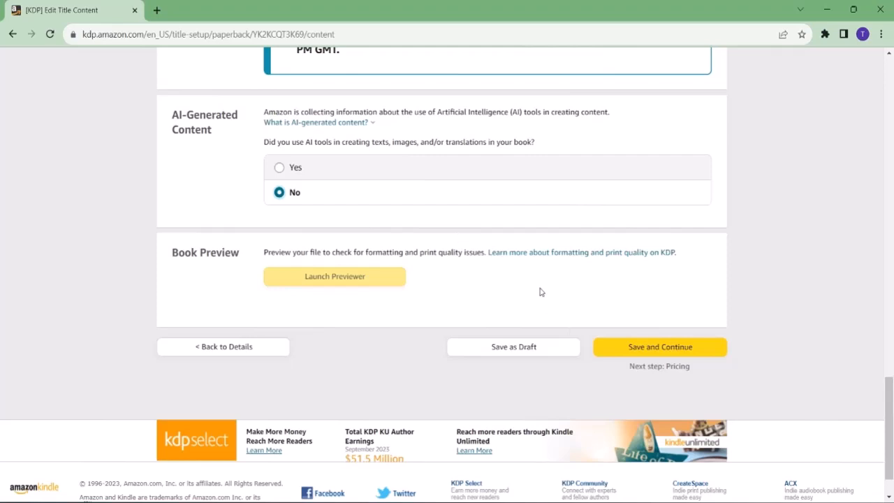
scroll(537, 290, "up", 2)
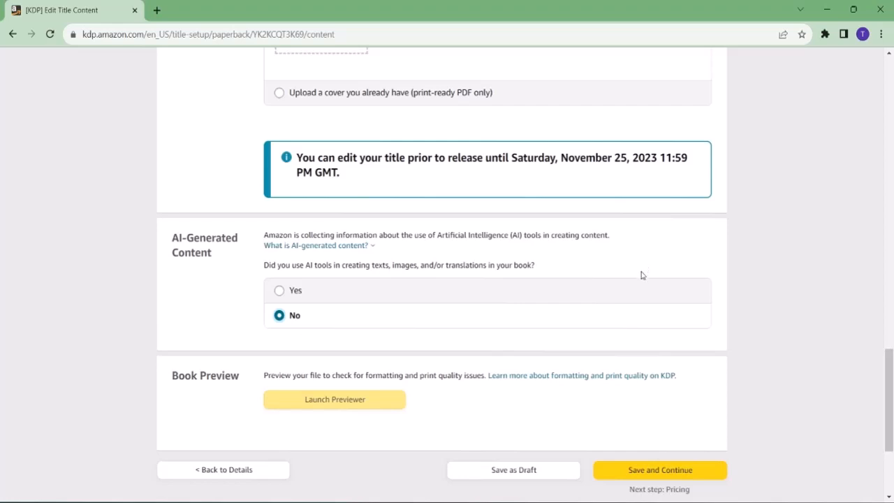
left_click(664, 472)
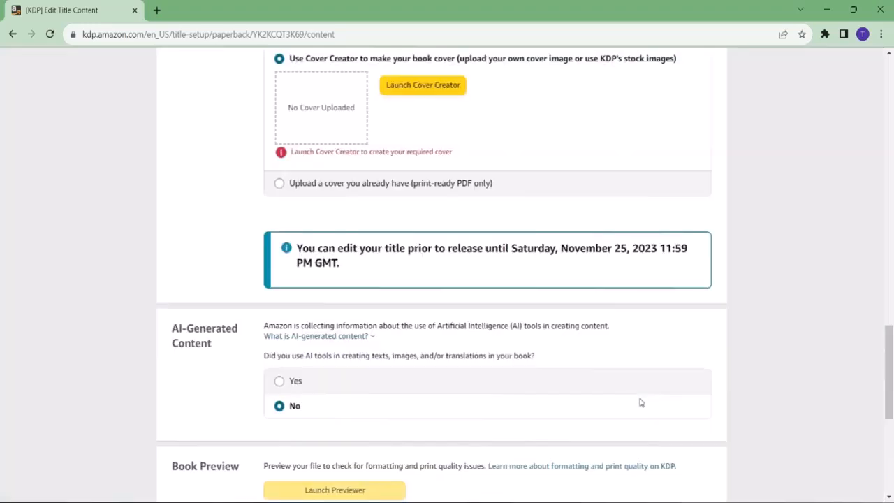
- Examine the highlighted requirements in the content page's manuscript, book cover and ISBN sections and the error summary
scroll(574, 382, "up", 13)
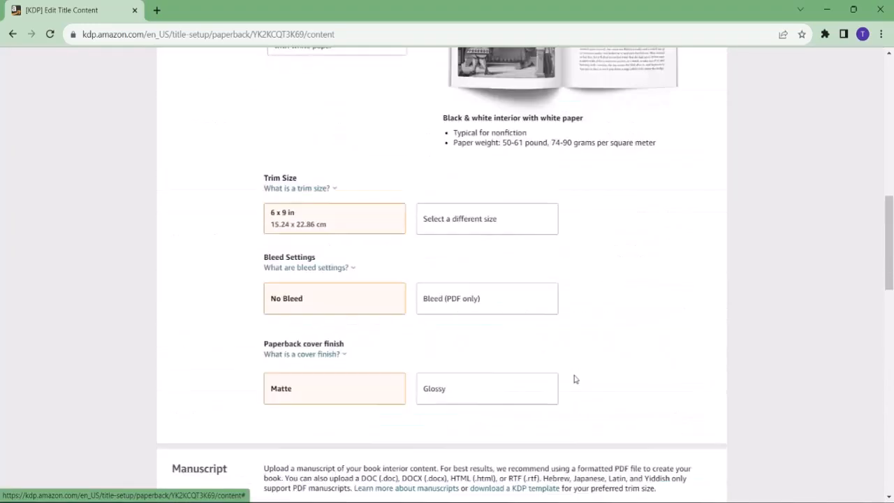
scroll(576, 378, "down", 4)
scroll(577, 378, "down", 5)
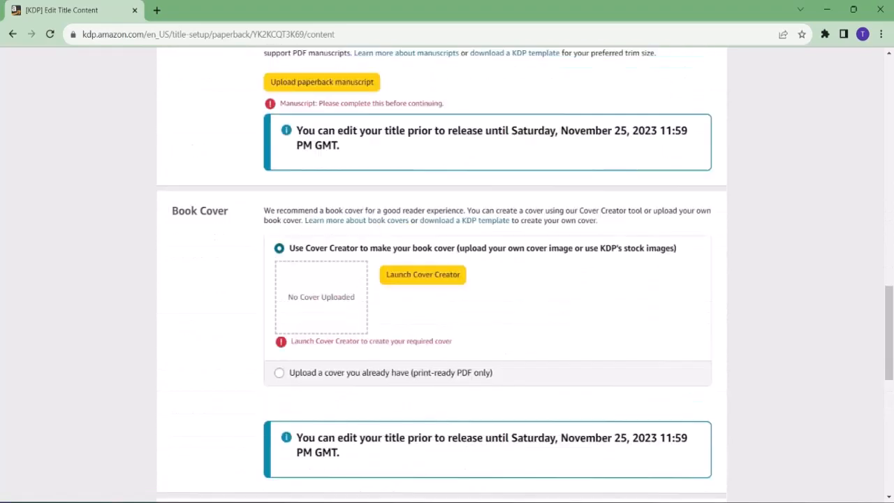
scroll(577, 378, "up", 1)
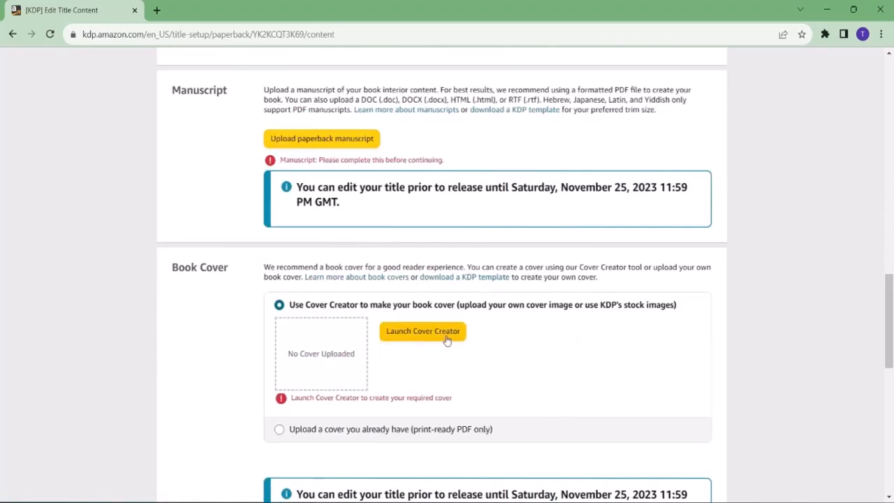
scroll(446, 338, "down", 4)
scroll(437, 327, "up", 15)
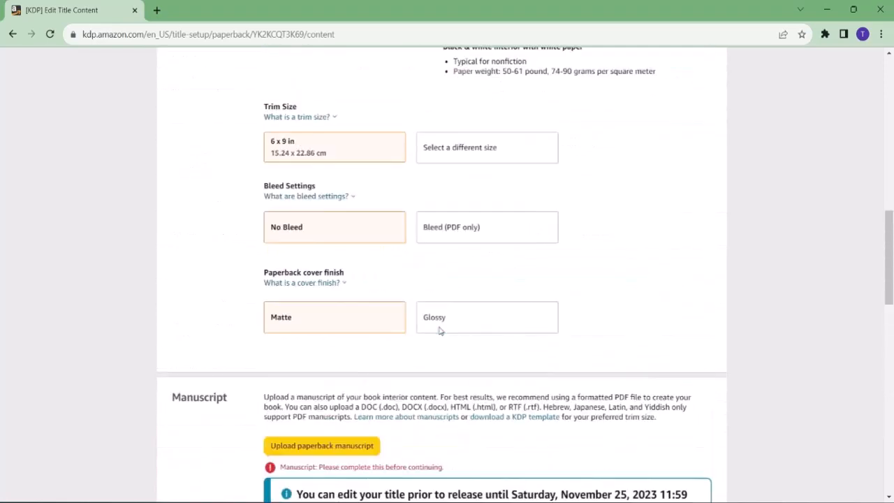
scroll(437, 327, "up", 2)
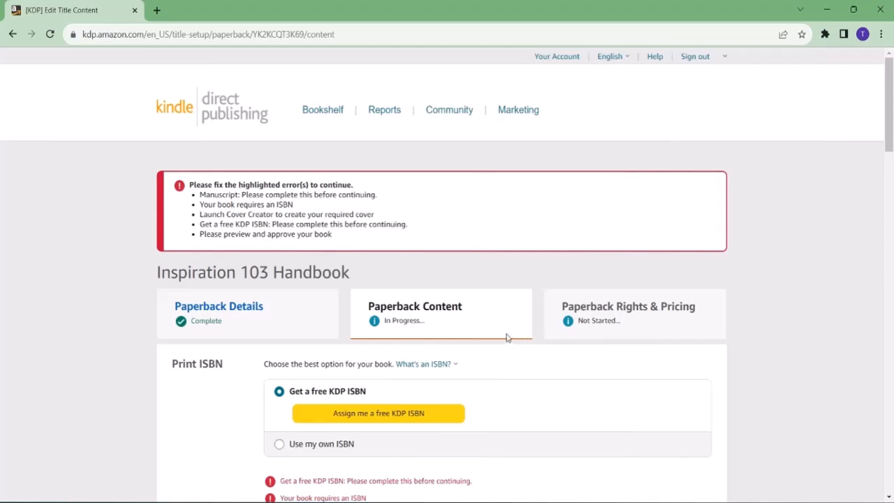
- Leave the paperback setup for the Bookshelf without saving and open the author copies order for the Inspiration 102 Handbook paperback
left_click(317, 113)
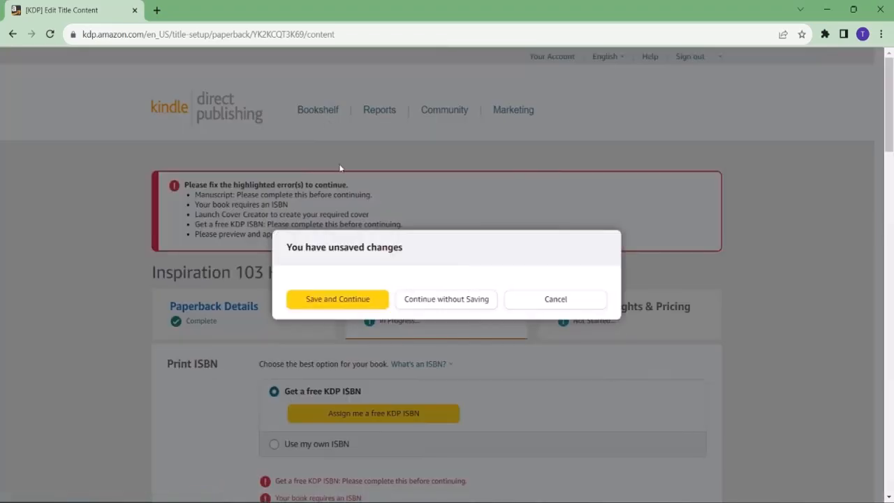
left_click(421, 301)
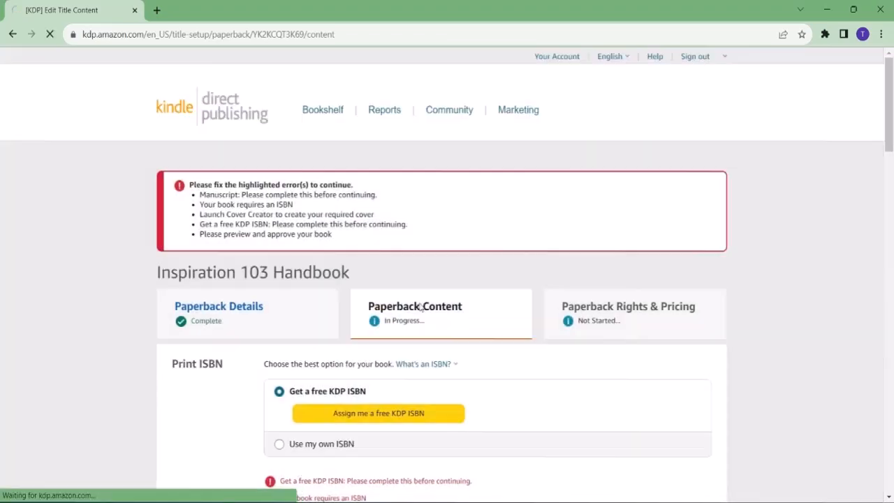
scroll(423, 307, "down", 7)
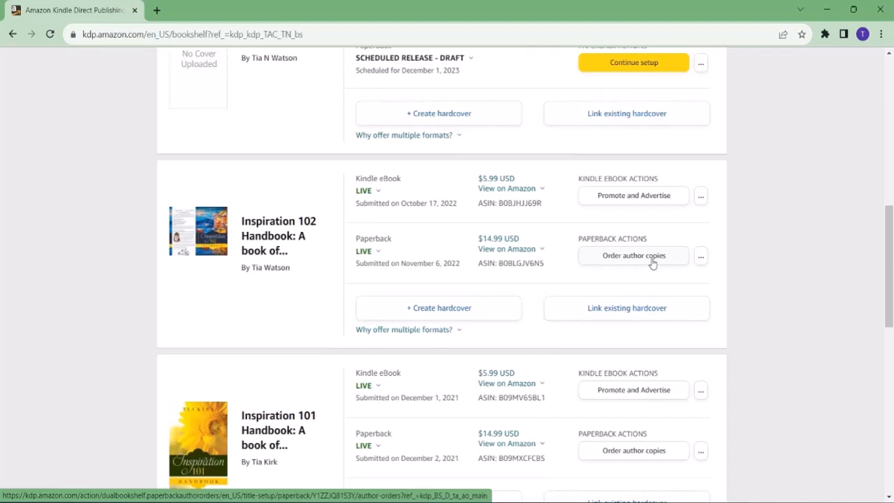
left_click(651, 263)
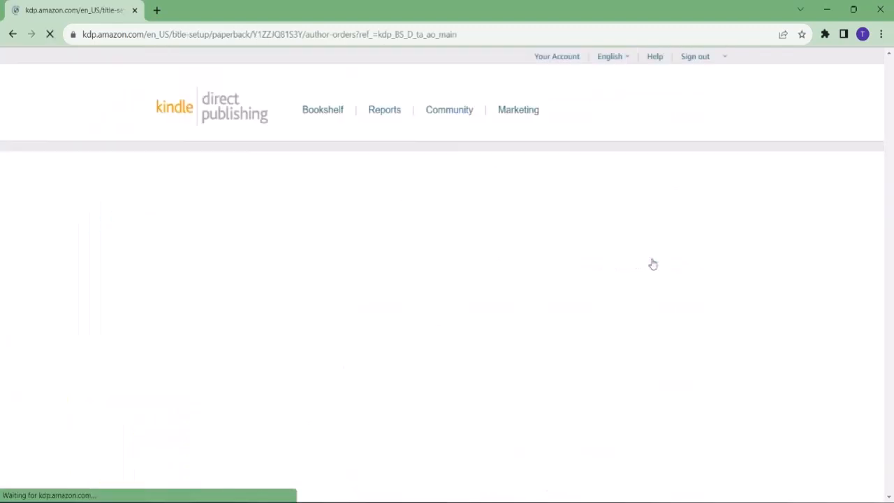
scroll(541, 289, "down", 2)
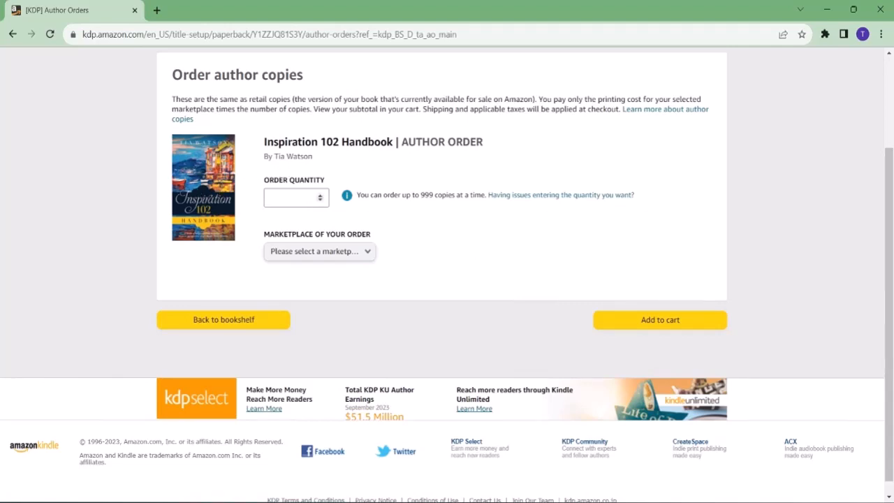
- Set the author order to 3 copies with Amazon.com as the marketplace and add it to the cart
left_click(320, 195)
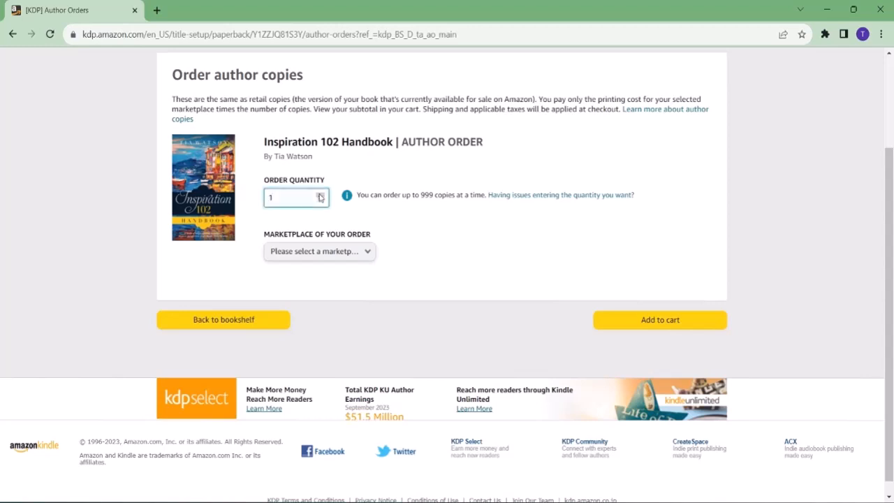
left_click(320, 195)
left_click(347, 250)
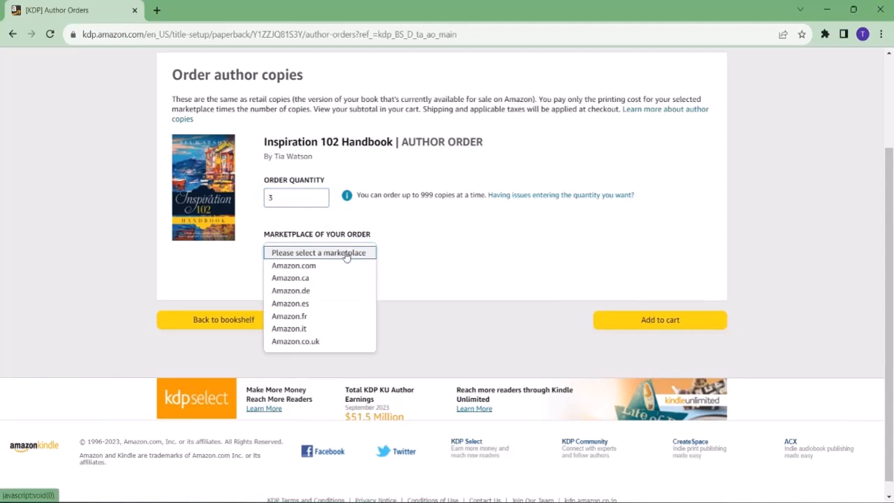
left_click(338, 269)
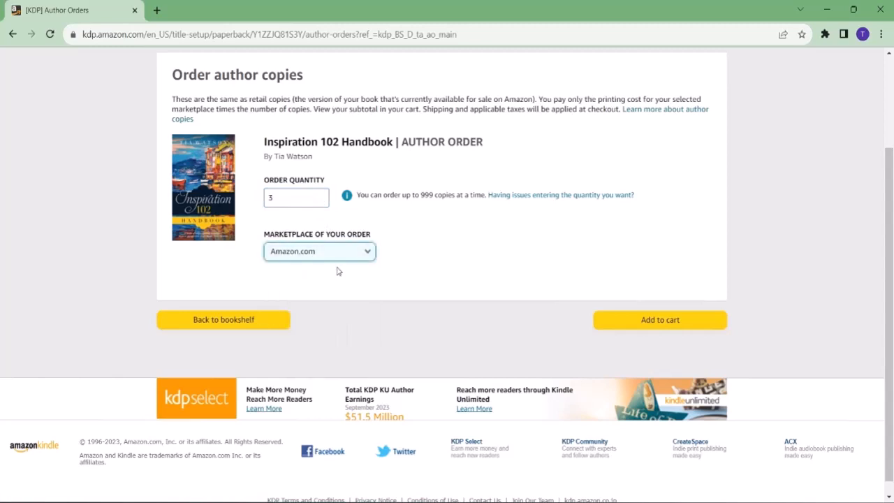
left_click(650, 321)
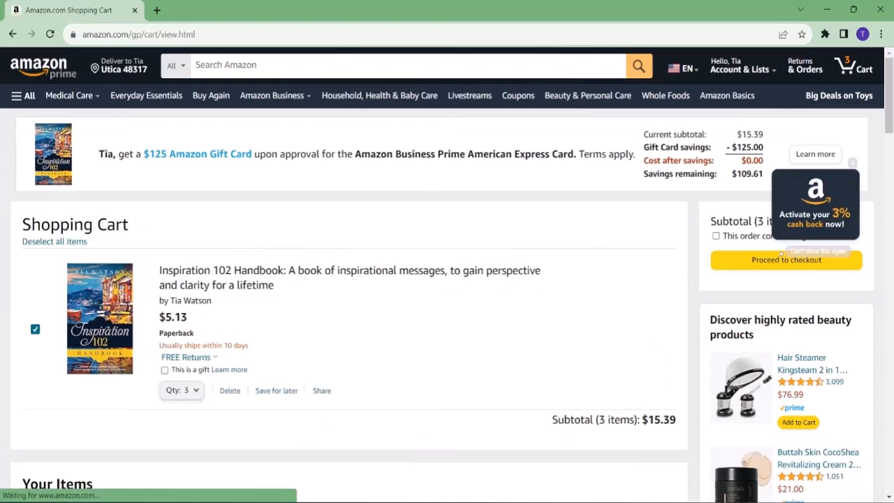
- Go back from the Amazon shopping cart through the author order page to the Bookshelf
left_click(13, 33)
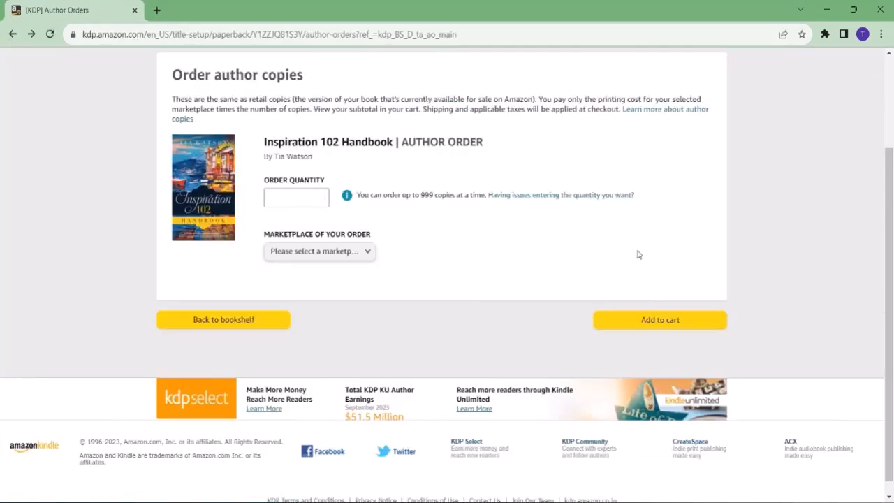
scroll(675, 236, "up", 1)
scroll(676, 235, "up", 1)
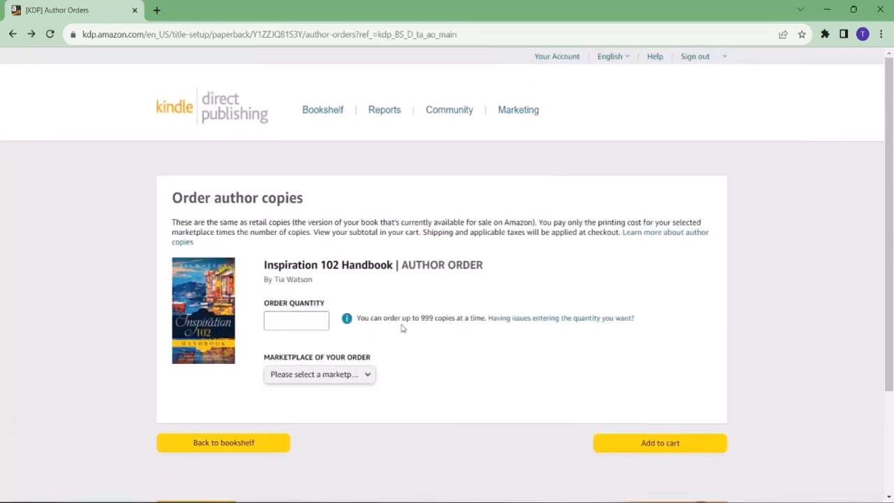
left_click(14, 35)
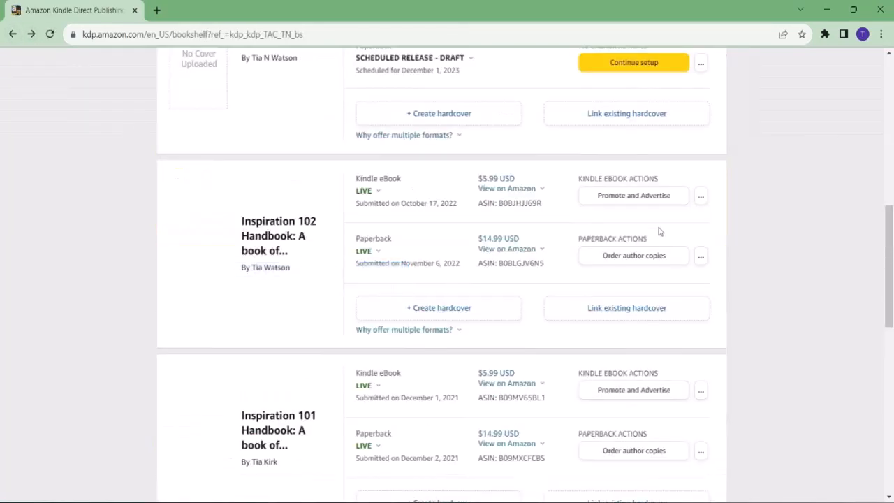
- Examine the additional actions available for the Inspiration 102 Handbook paperback, such as editing, ordering, adding to a series and unpublishing
left_click(700, 258)
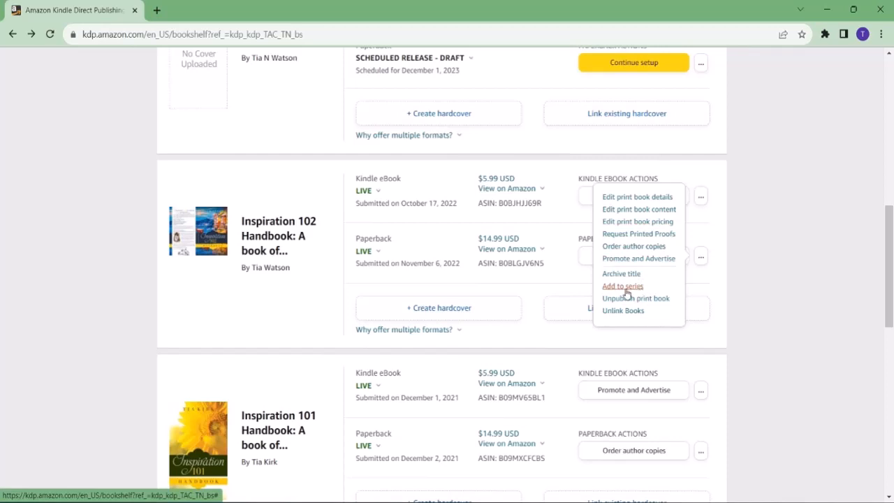
left_click(586, 279)
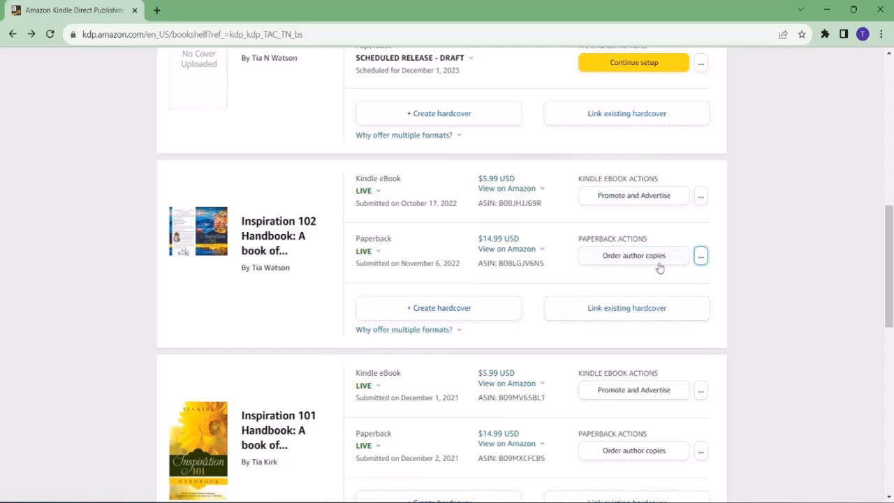
left_click(698, 258)
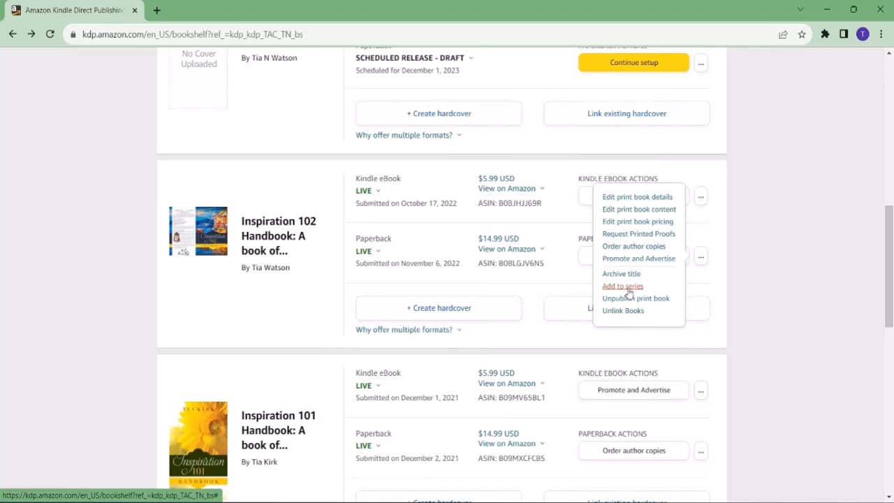
left_click(718, 282)
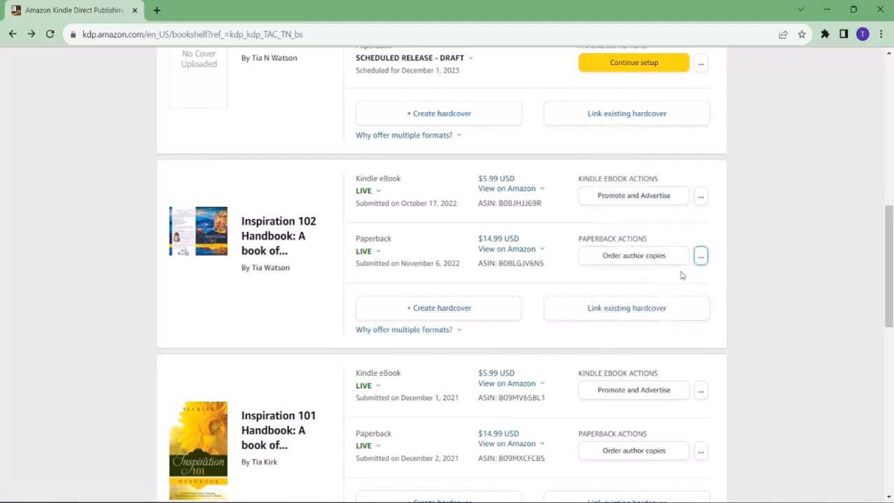
left_click(700, 259)
- Examine the Inspiration 102 Handbook's additional Kindle eBook actions and its paperback actions, including Request Printed Proofs, and close the list
scroll(704, 330, "up", 5)
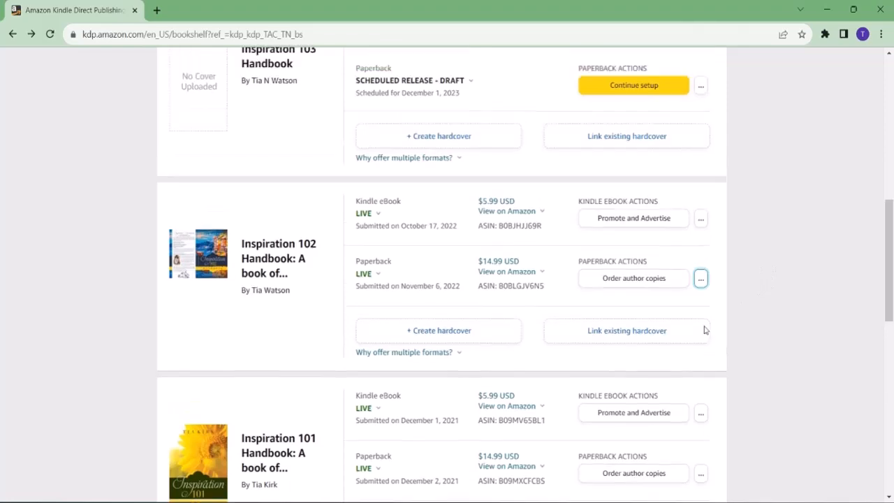
scroll(704, 332, "up", 5)
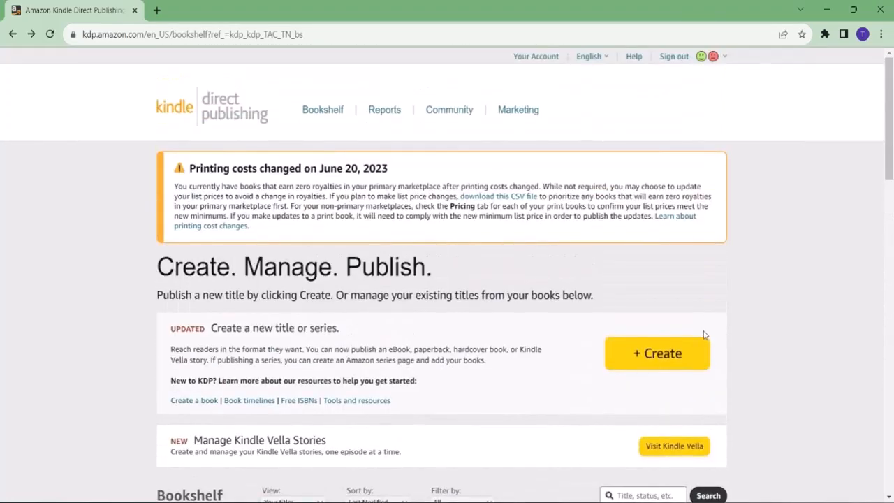
scroll(705, 335, "down", 6)
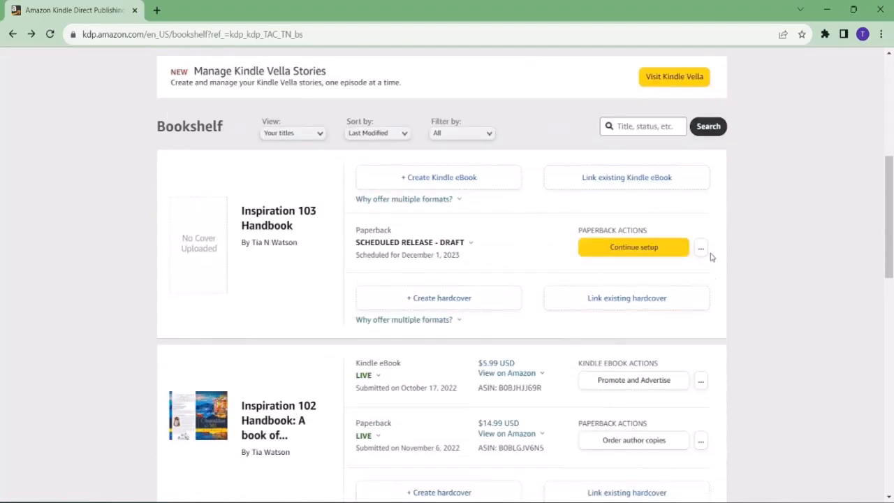
scroll(710, 259, "down", 2)
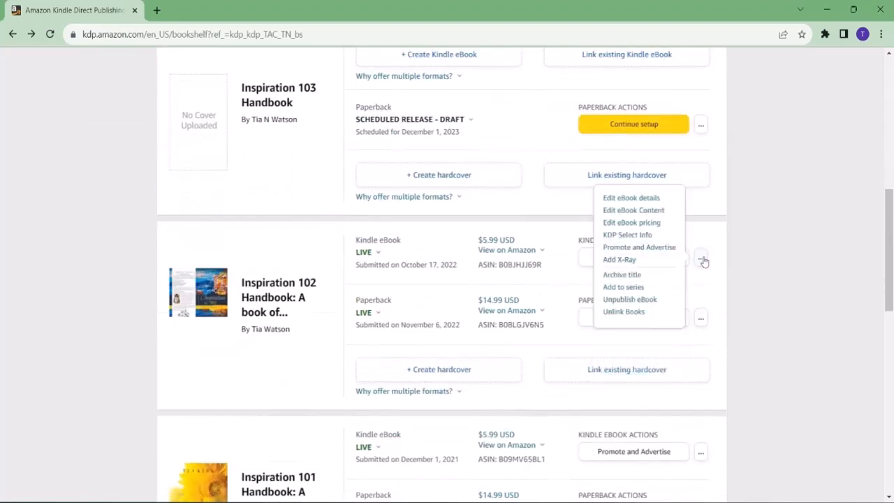
mouse_move(705, 326)
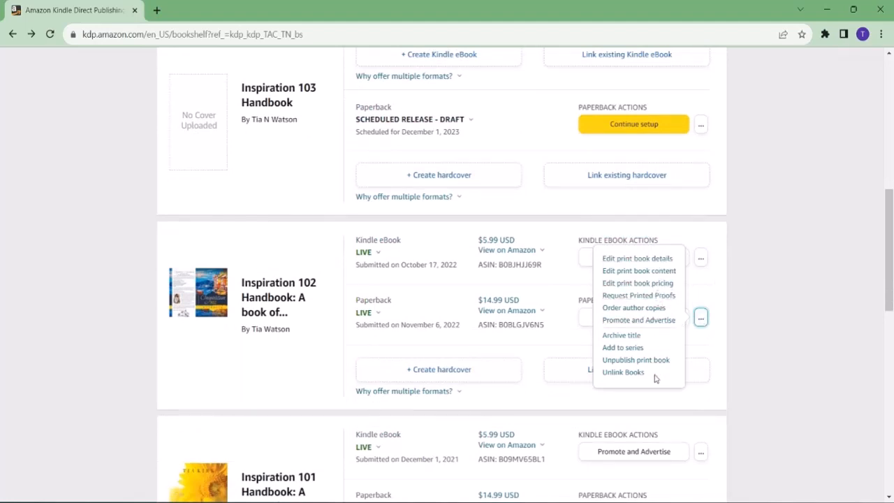
left_click(771, 368)
left_click(700, 319)
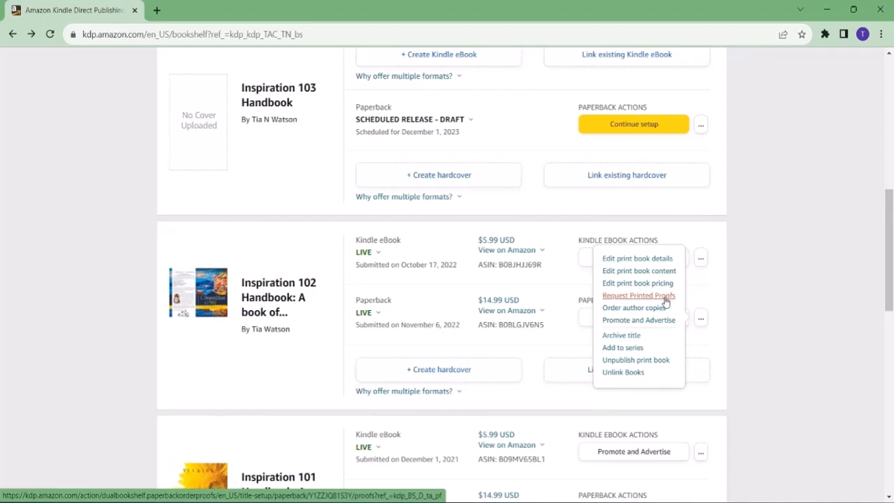
left_click(753, 272)
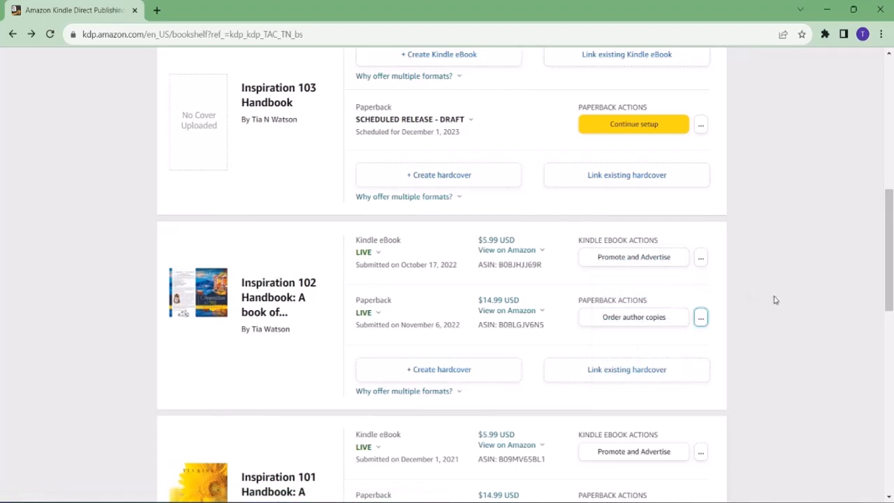
- Look through all the titles on the Bookshelf and return to the start of the page
scroll(679, 307, "down", 5)
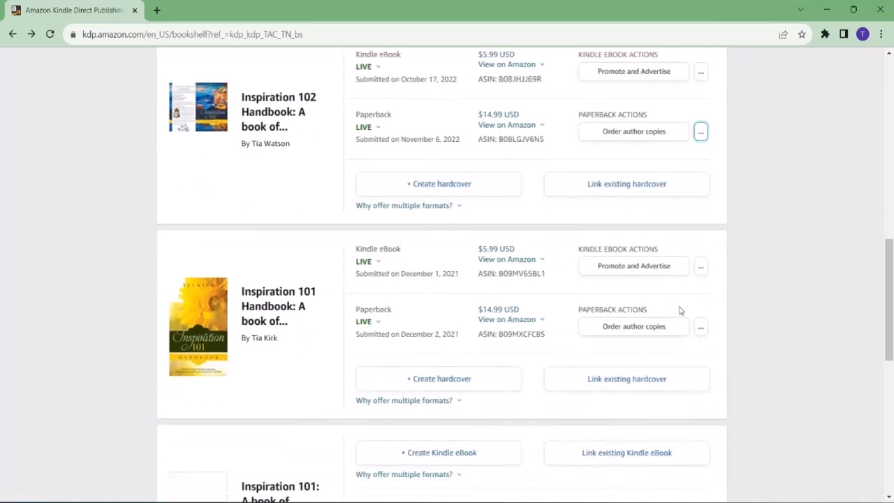
scroll(678, 313, "down", 5)
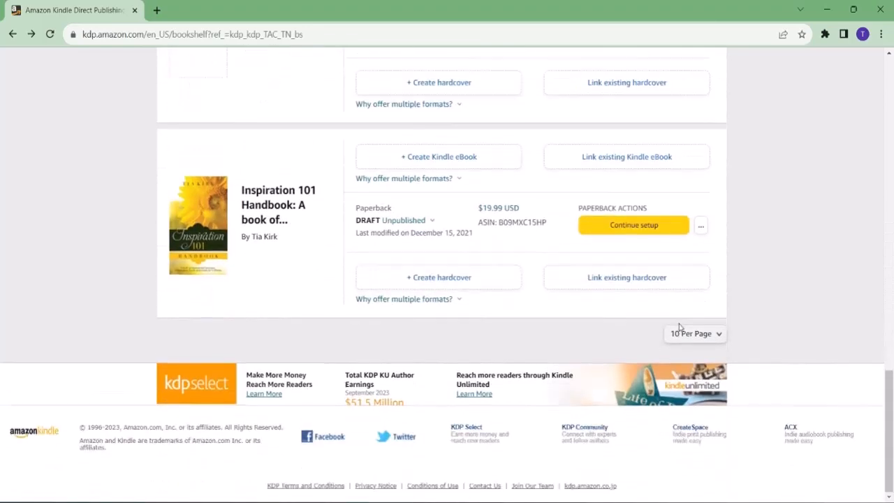
scroll(679, 328, "up", 2)
scroll(679, 327, "up", 10)
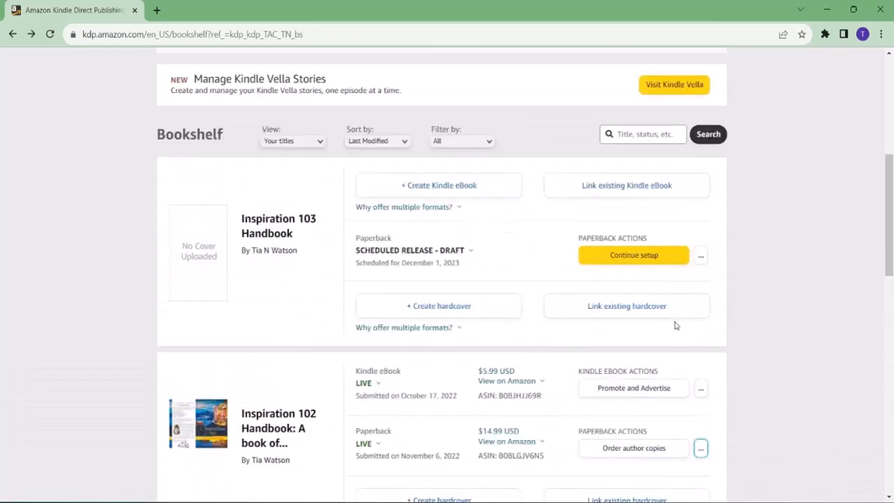
scroll(676, 325, "up", 4)
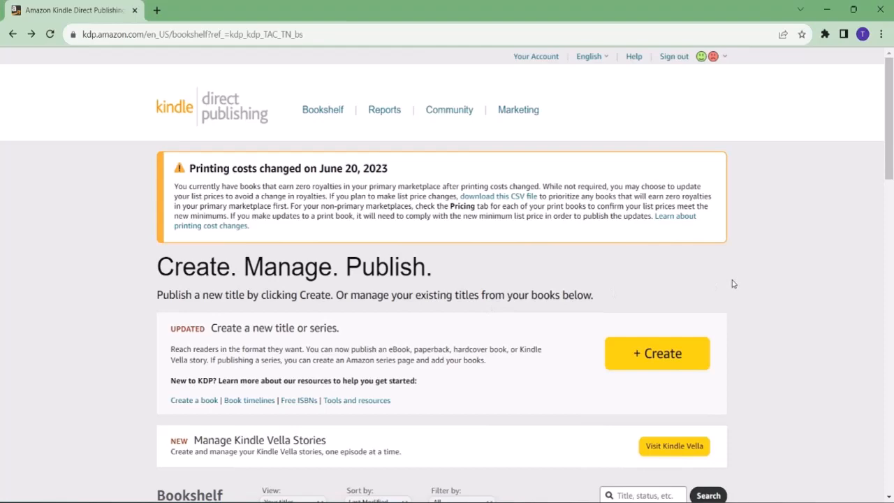
scroll(729, 285, "down", 15)
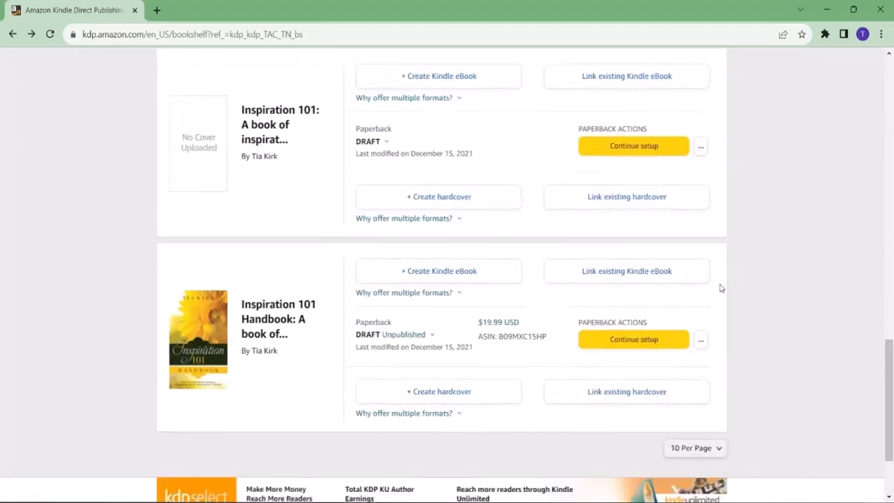
scroll(721, 288, "down", 2)
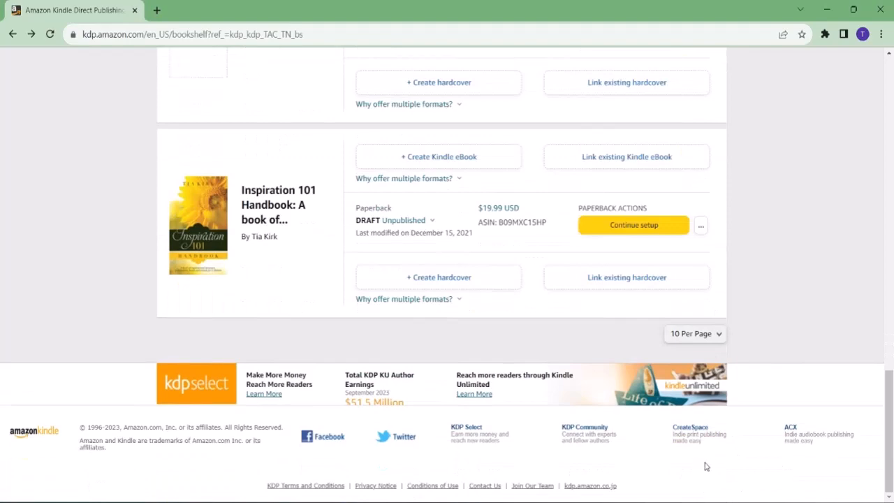
scroll(705, 461, "up", 10)
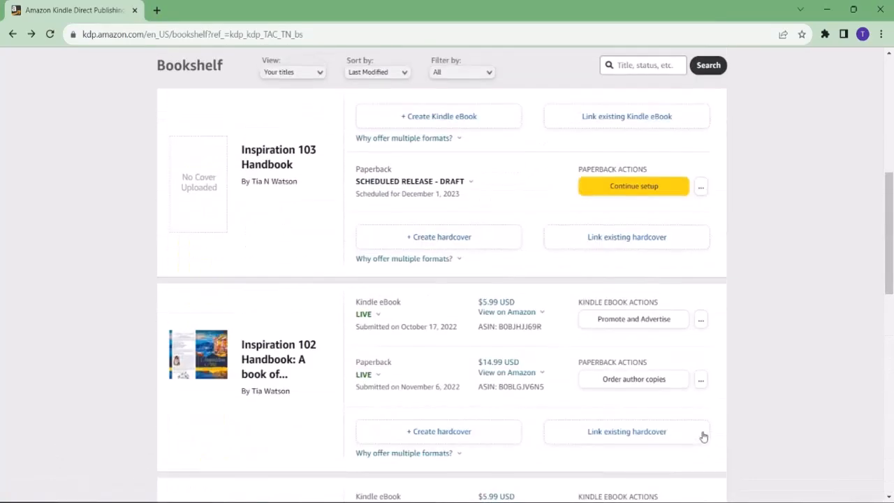
scroll(703, 436, "up", 6)
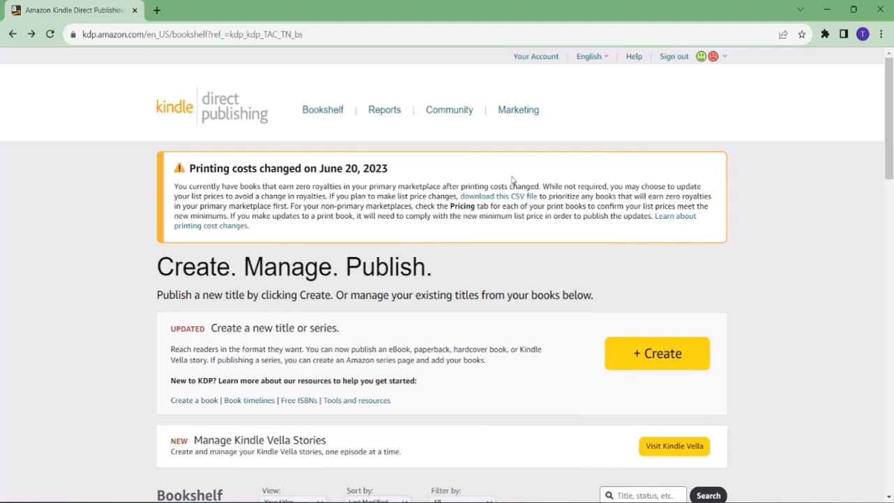
left_click(631, 501)
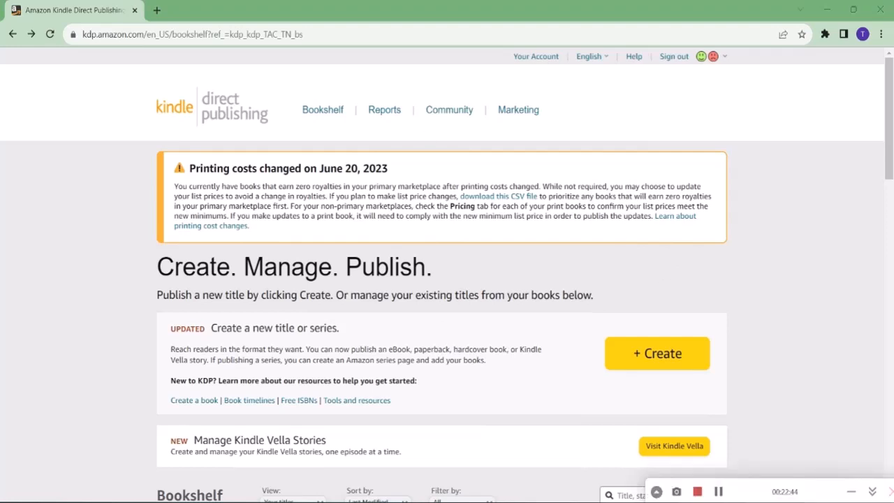